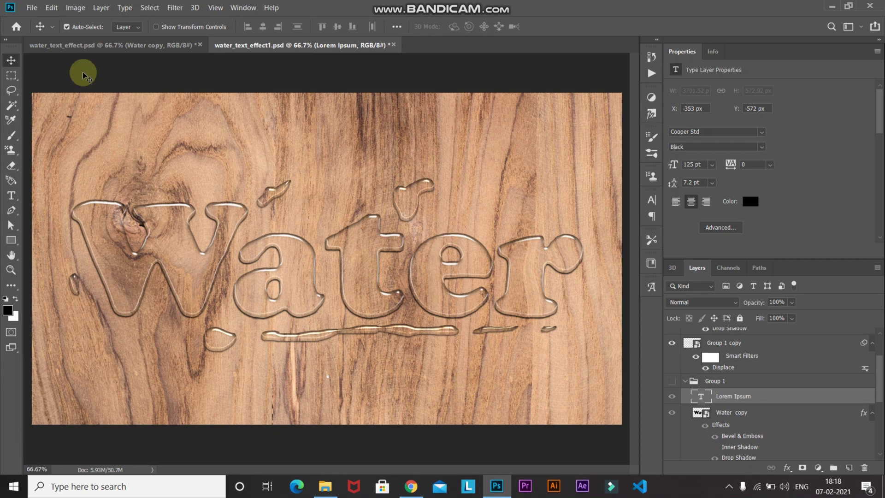
Step: Create a new white 1920 × 1080 px document at 300 ppi
{"action": "left_click", "coordinate": [32, 8]}
{"action": "left_click", "coordinate": [37, 20]}
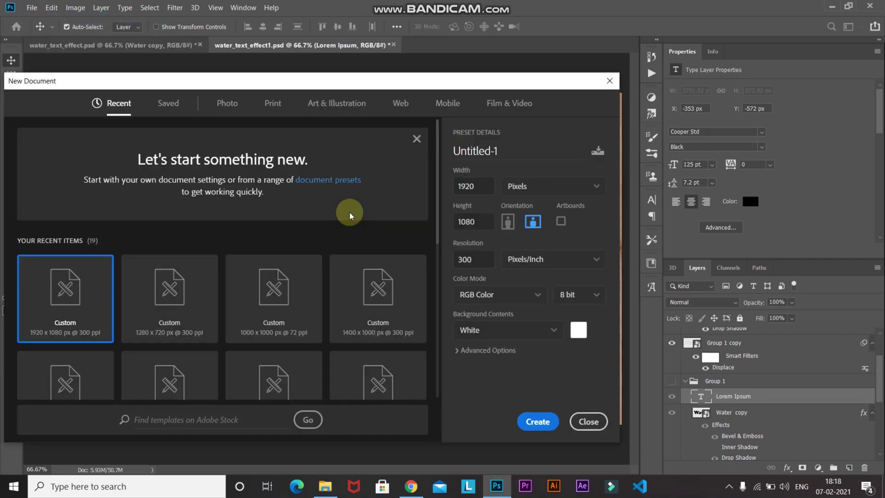
{"action": "left_click", "coordinate": [483, 190]}
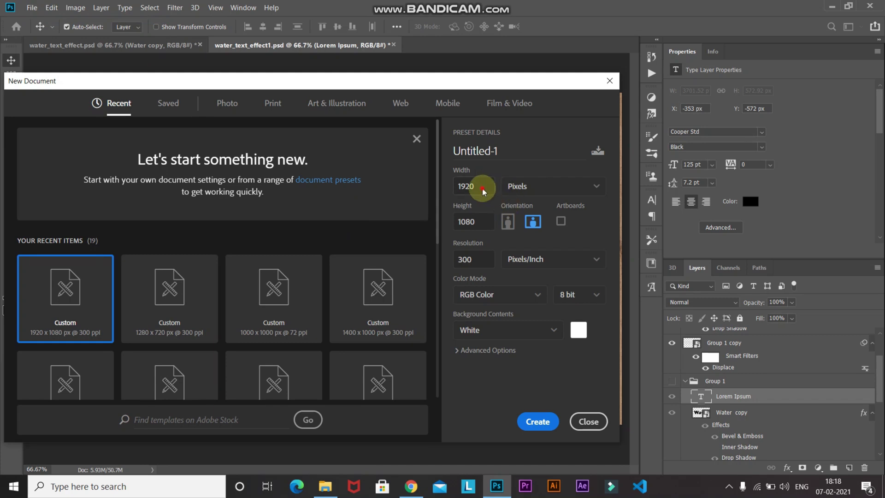
{"action": "left_click", "coordinate": [483, 190]}
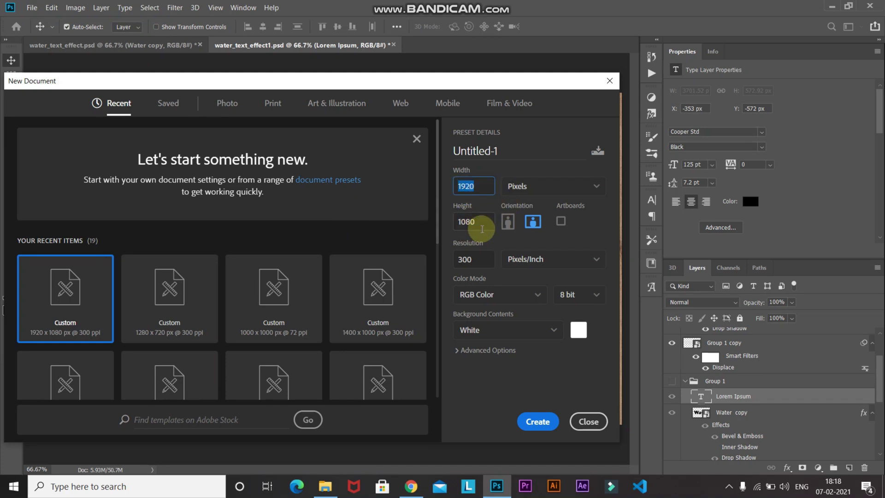
{"action": "left_click", "coordinate": [473, 220]}
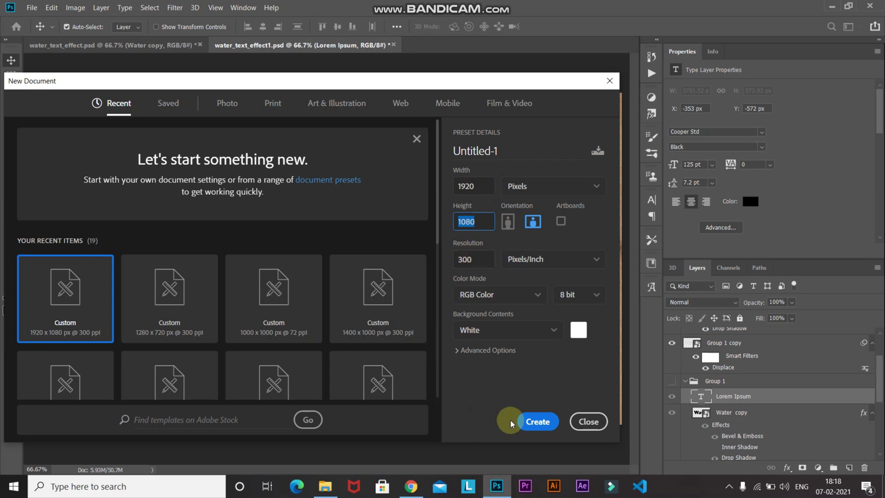
{"action": "left_click", "coordinate": [525, 420]}
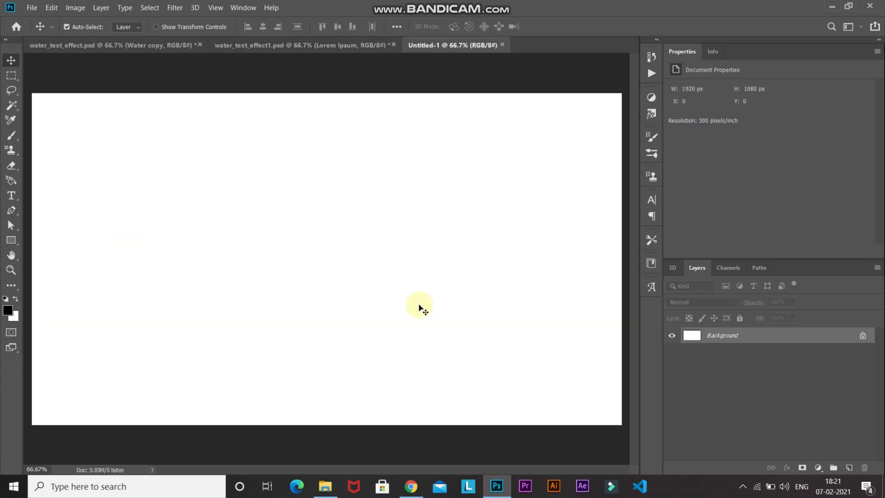
Step: Place the pexels-fwstudio-129733 wood photo into the document as an embedded image
{"action": "left_click", "coordinate": [33, 8]}
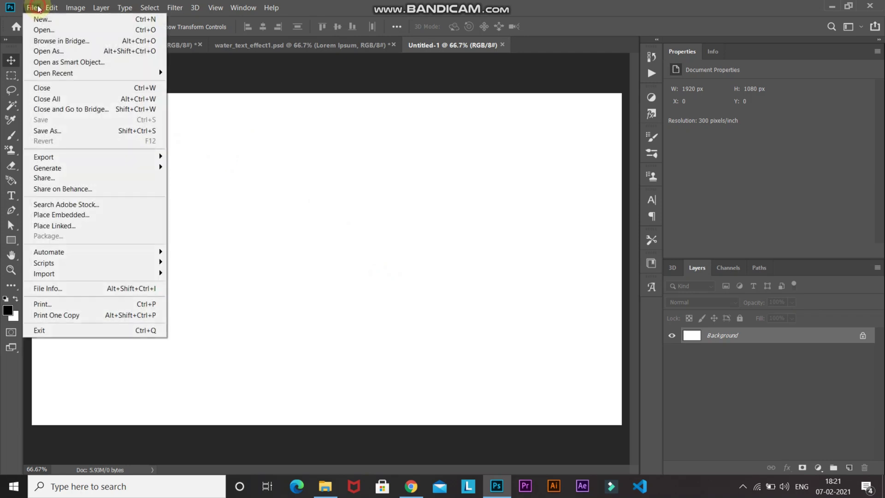
{"action": "left_click", "coordinate": [56, 215]}
{"action": "left_click", "coordinate": [192, 87]}
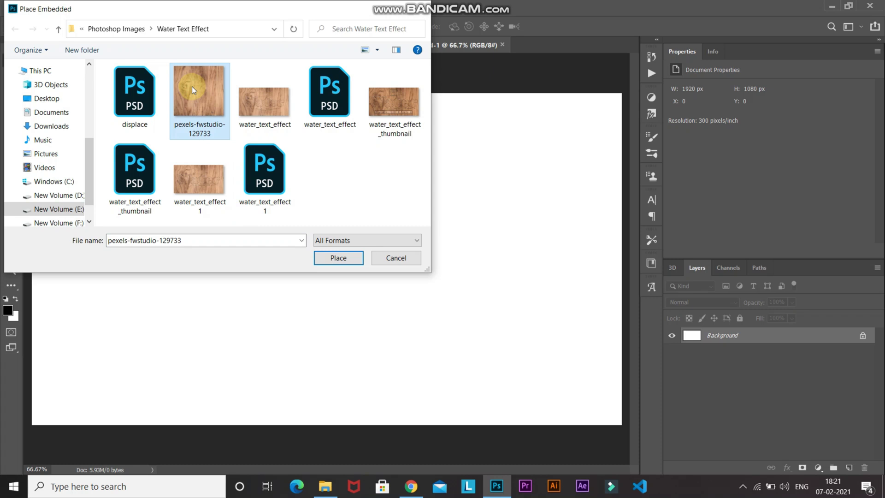
{"action": "left_click", "coordinate": [320, 259]}
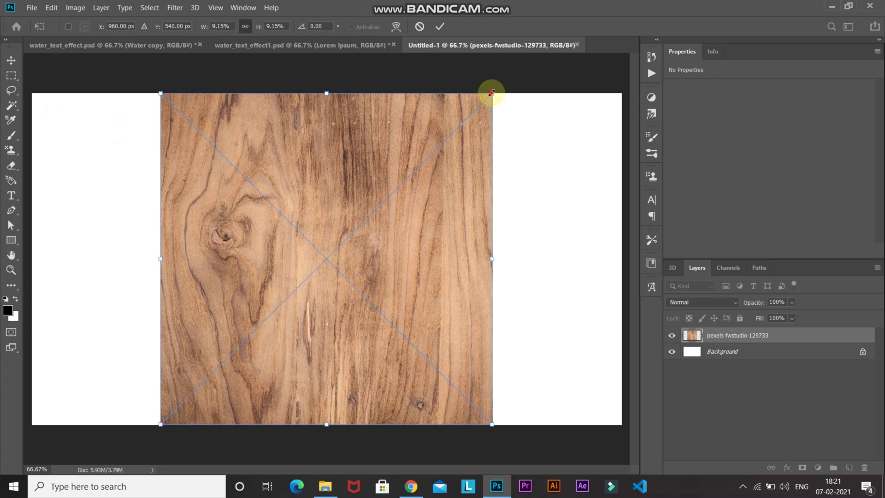
Step: Scale the wood photo up to cover the whole canvas and commit the transform
{"action": "left_click_drag", "start_coordinate": [491, 93], "coordinate": [677, 12]}
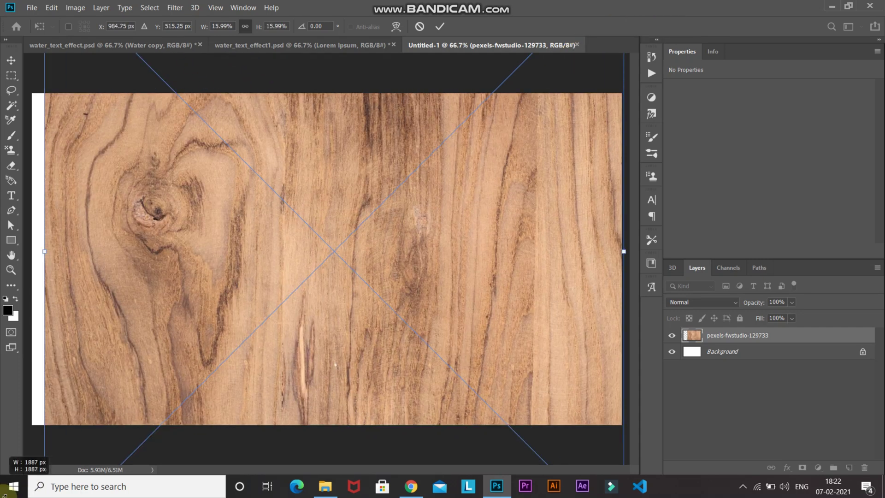
{"action": "key", "text": "ctrl+0"}
{"action": "mouse_move", "coordinate": [138, 446]}
{"action": "left_mouse_down"}
{"action": "mouse_move", "coordinate": [118, 461]}
{"action": "mouse_move", "coordinate": [126, 458]}
{"action": "left_mouse_up"}
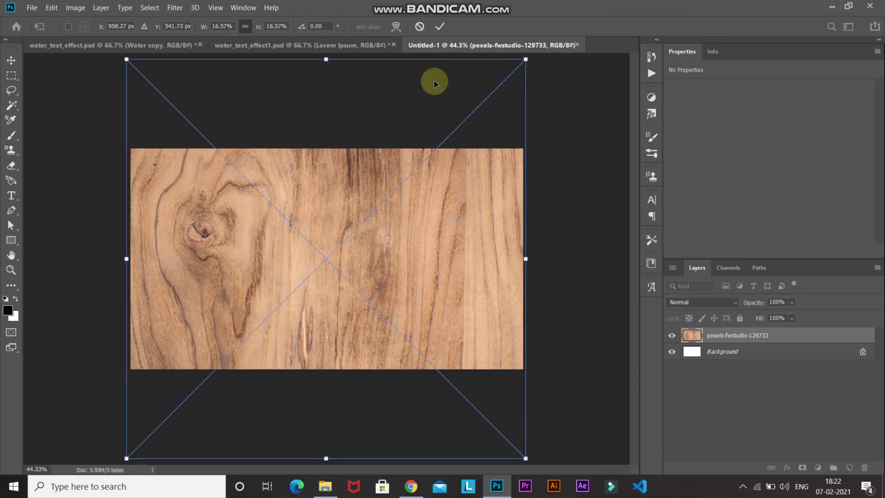
{"action": "left_click", "coordinate": [439, 28]}
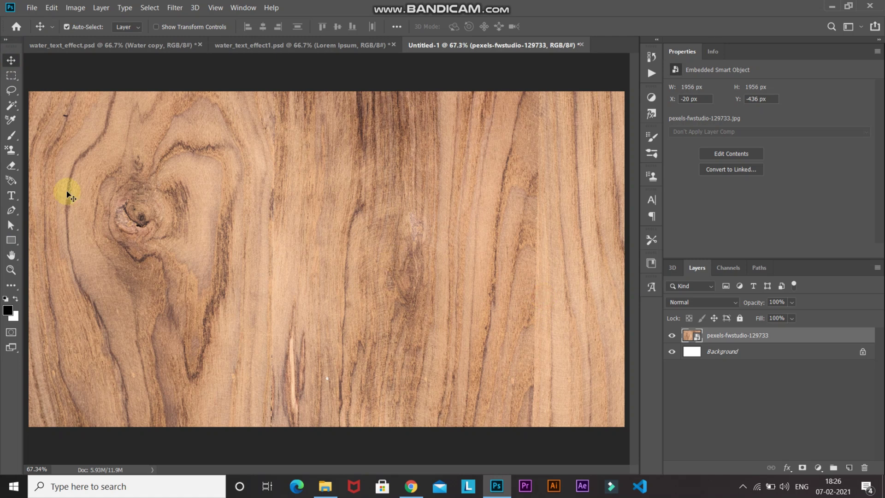
Step: Set up the Horizontal Type tool with Cooper Std Black, 125 pt, in black
{"action": "left_click", "coordinate": [11, 195]}
{"action": "left_click", "coordinate": [59, 195]}
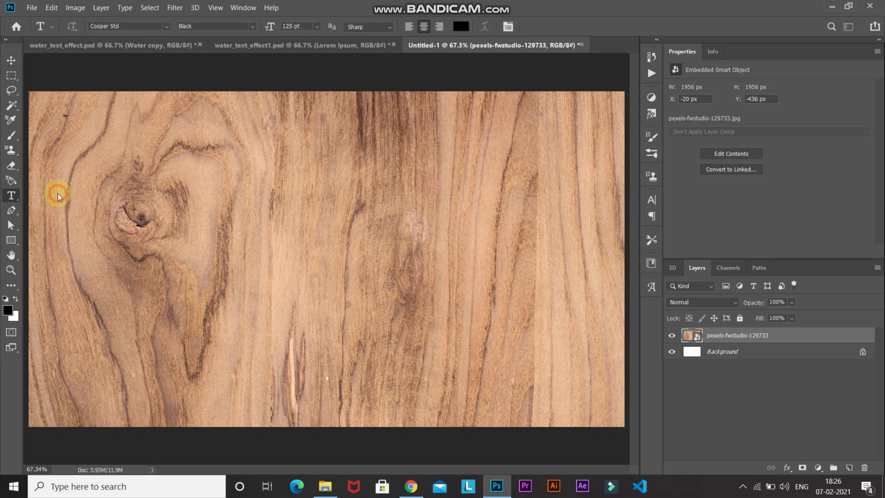
{"action": "left_click", "coordinate": [167, 27]}
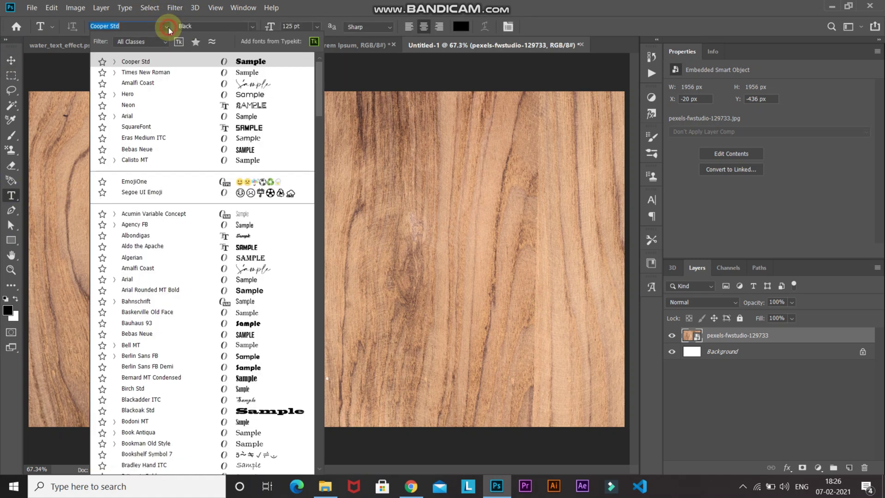
{"action": "left_click", "coordinate": [148, 63]}
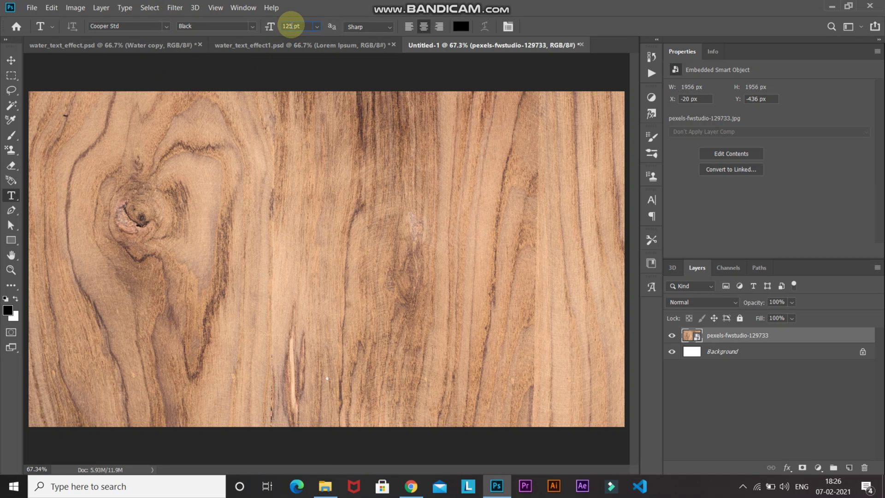
{"action": "key", "text": "Return"}
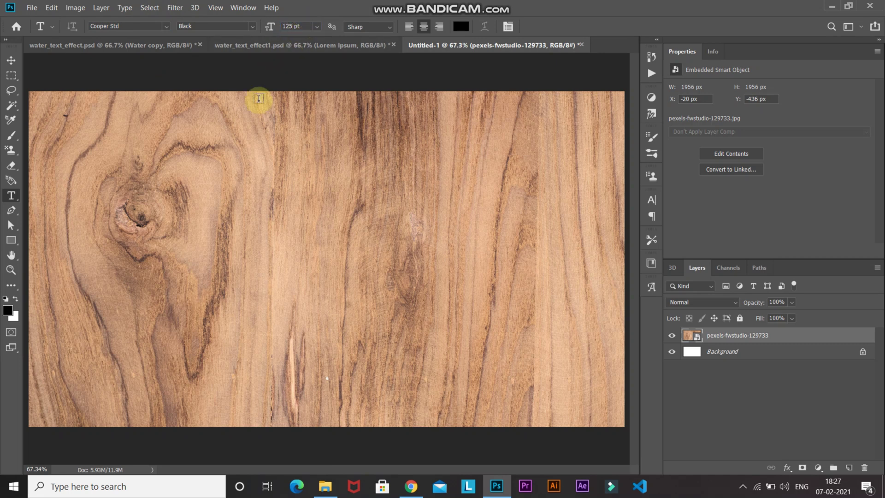
{"action": "left_click", "coordinate": [8, 311]}
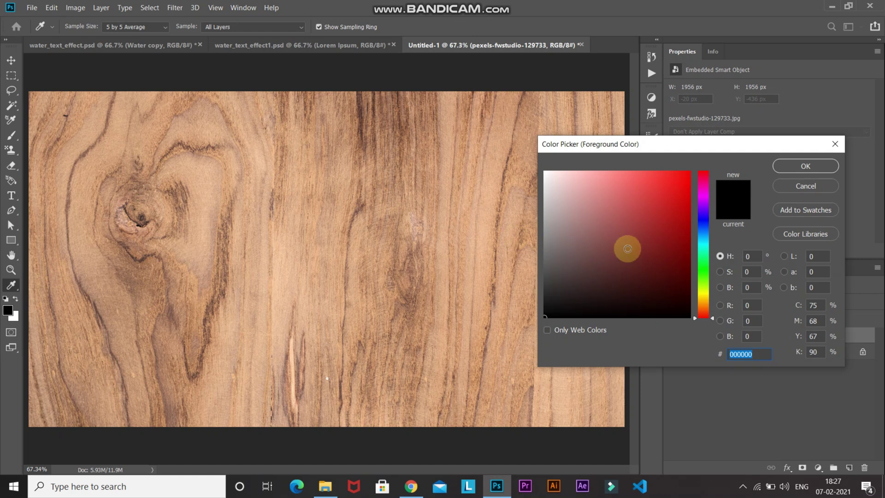
{"action": "left_click", "coordinate": [795, 165]}
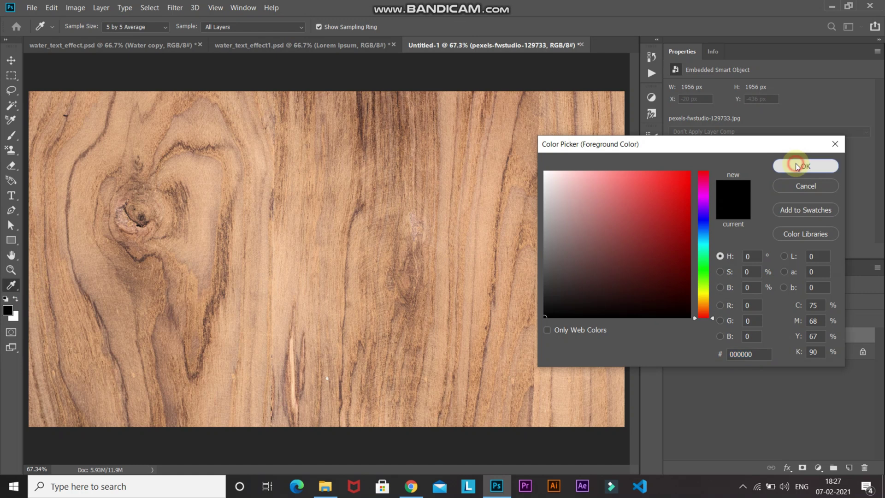
Step: Replace the placeholder text with 'Water' on the canvas and commit the text layer
{"action": "left_click", "coordinate": [245, 227]}
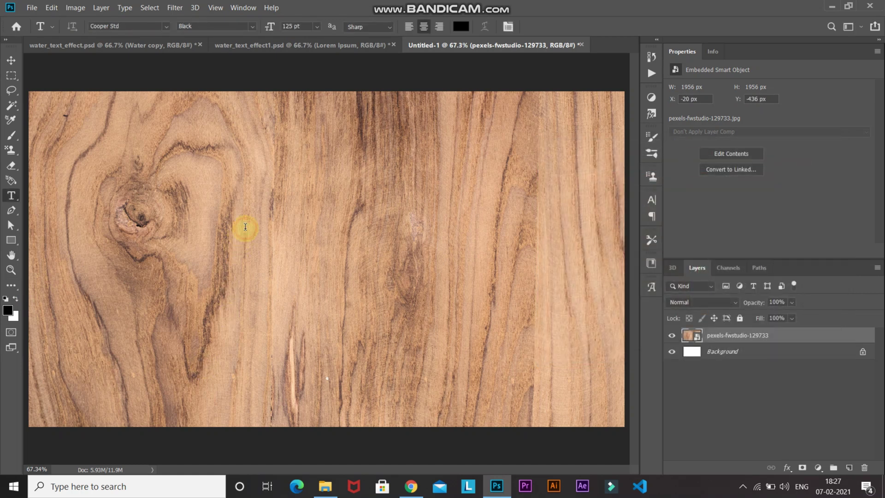
{"action": "left_click", "coordinate": [245, 227]}
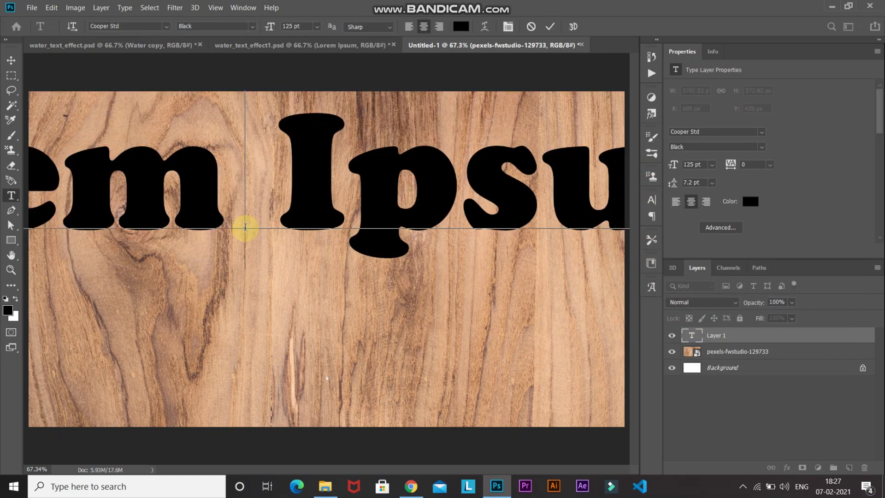
{"action": "key", "text": "ctrl+a"}
{"action": "key", "text": "BackSpace"}
{"action": "type", "text": "Water"}
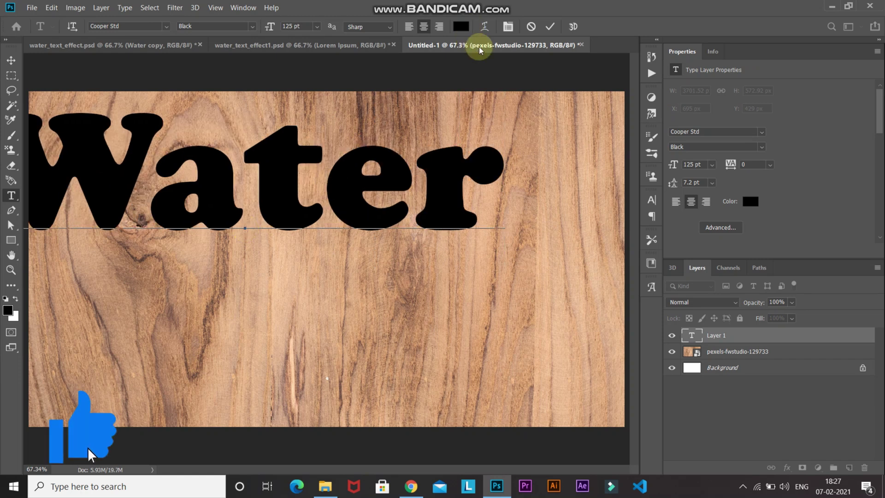
{"action": "left_click", "coordinate": [549, 26]}
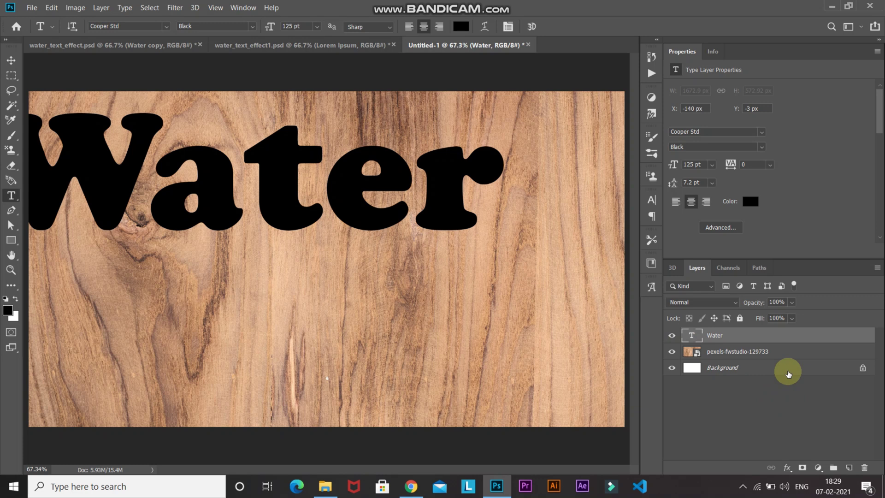
Step: Align Water's horizontal and vertical centres with the Background, then reselect only the Water layer
{"action": "left_click", "coordinate": [788, 373]}
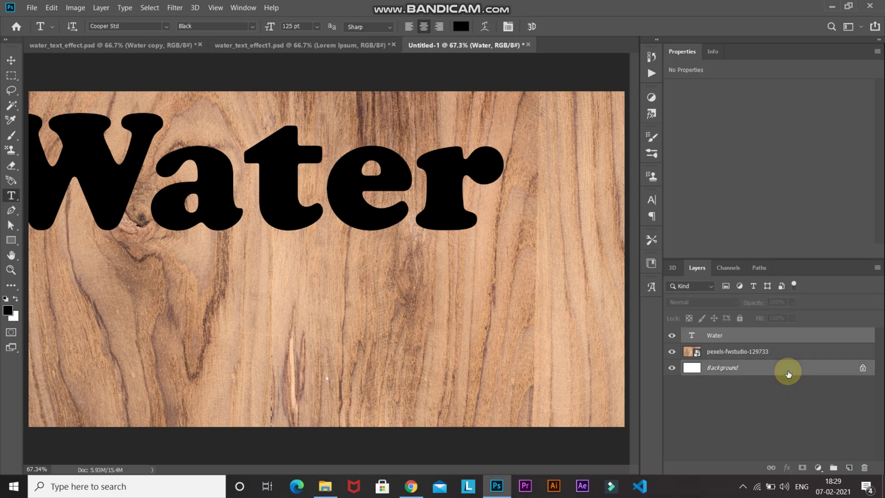
{"action": "left_click", "coordinate": [10, 61]}
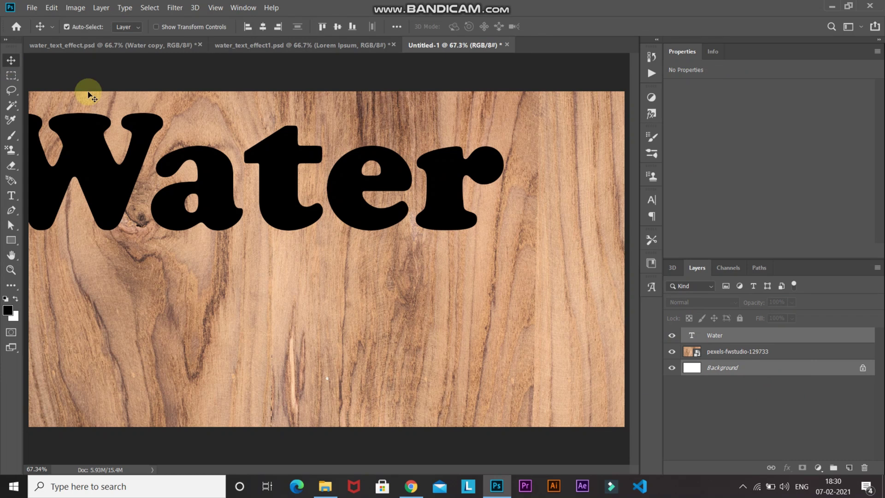
{"action": "left_click", "coordinate": [265, 29]}
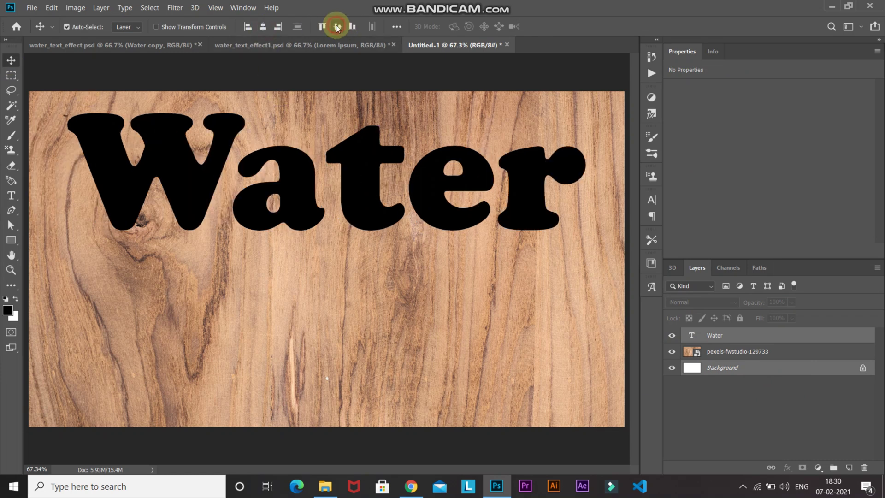
{"action": "left_click", "coordinate": [337, 27]}
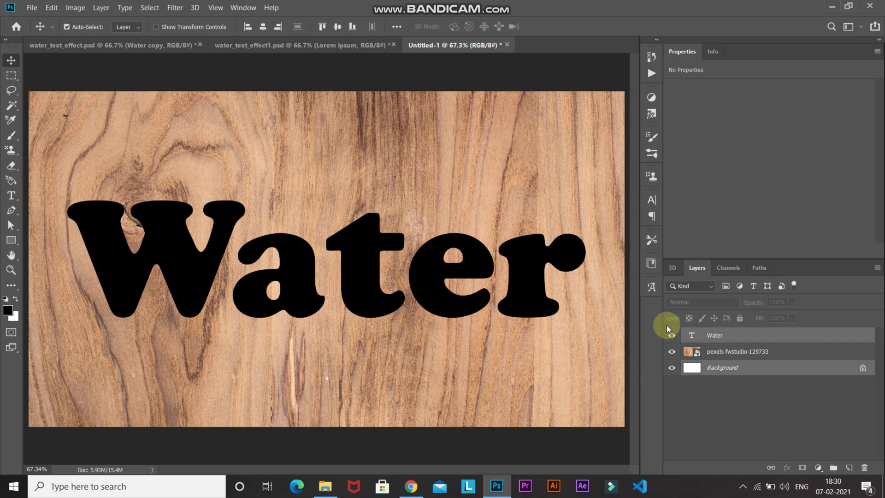
{"action": "left_click", "coordinate": [791, 340]}
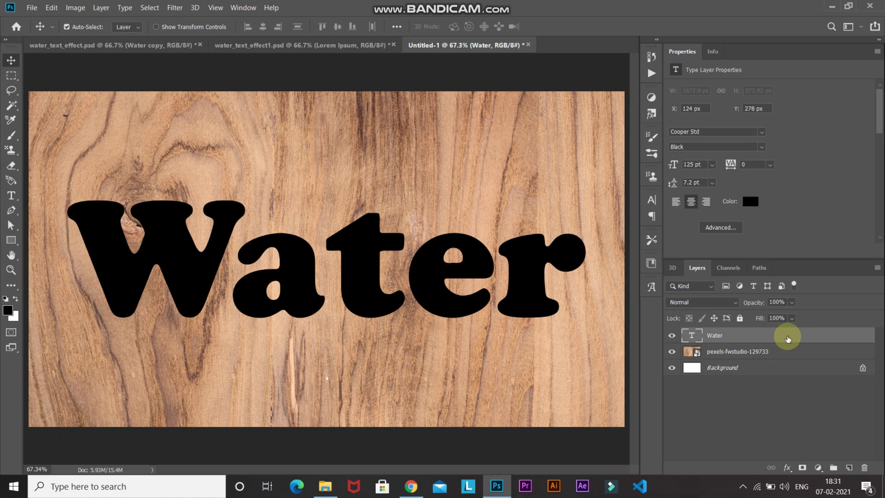
Step: Convert the Water layer to a smart object and set its Fill to 0%
{"action": "right_click", "coordinate": [793, 338]}
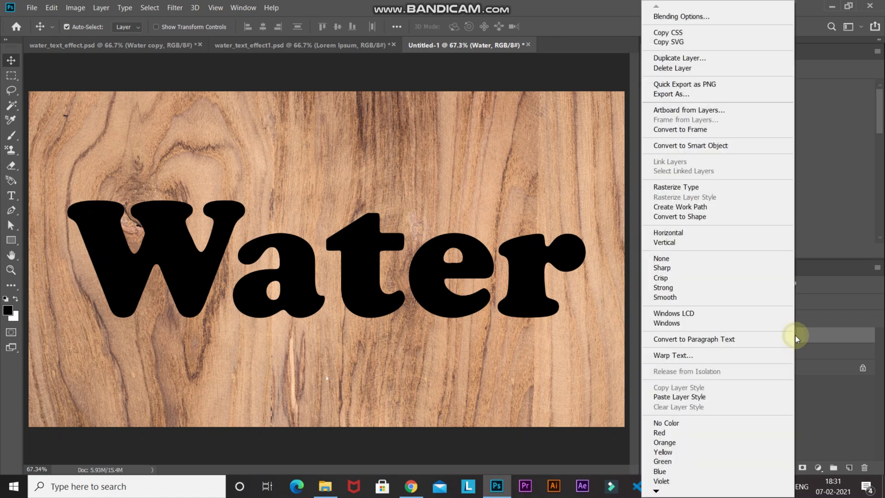
{"action": "left_click", "coordinate": [683, 146]}
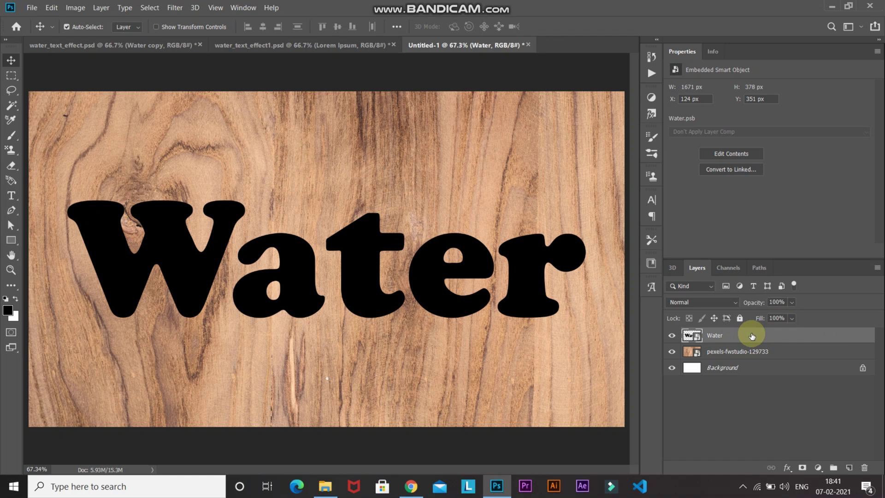
{"action": "left_click", "coordinate": [777, 318]}
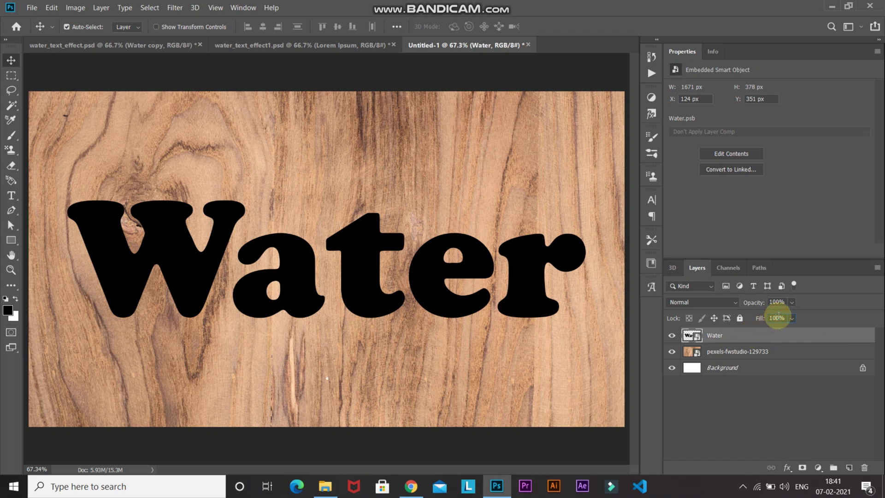
{"action": "type", "text": "0"}
{"action": "key", "text": "Return"}
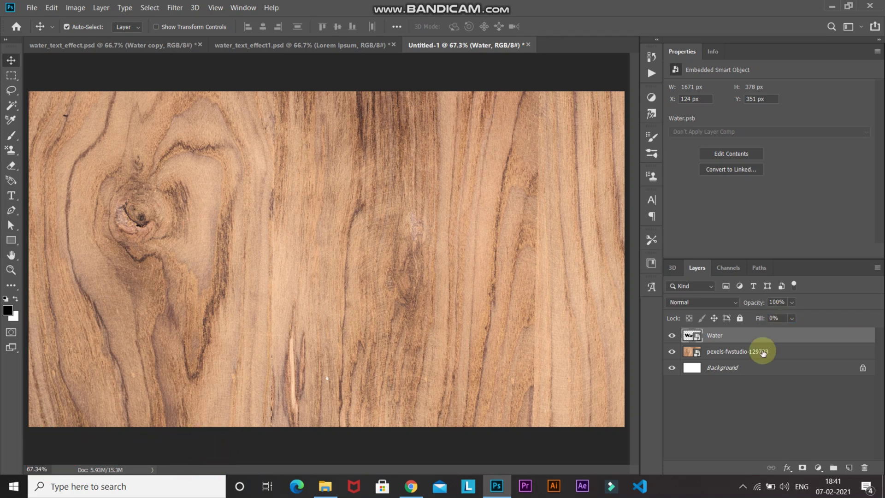
Step: Add a Multiply Inner Shadow at 75% opacity, 80° angle, 5 px distance, 15 px size
{"action": "left_click", "coordinate": [786, 464]}
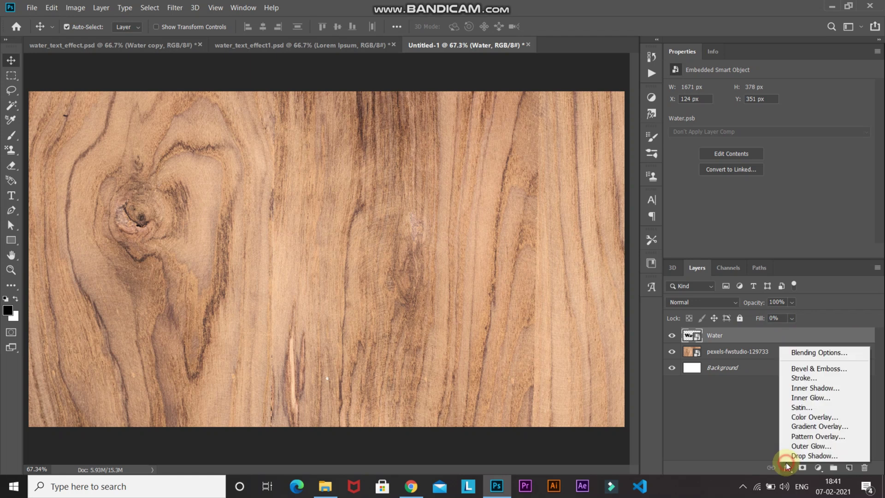
{"action": "left_click", "coordinate": [793, 352]}
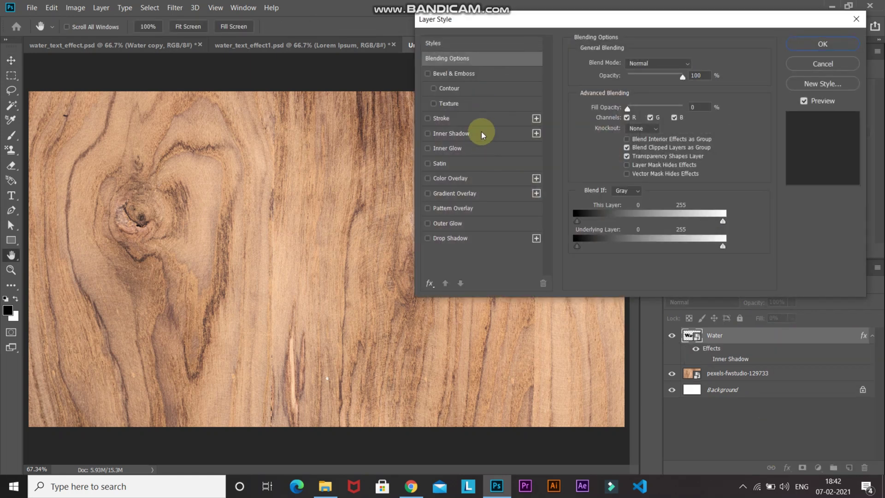
{"action": "left_click", "coordinate": [481, 133]}
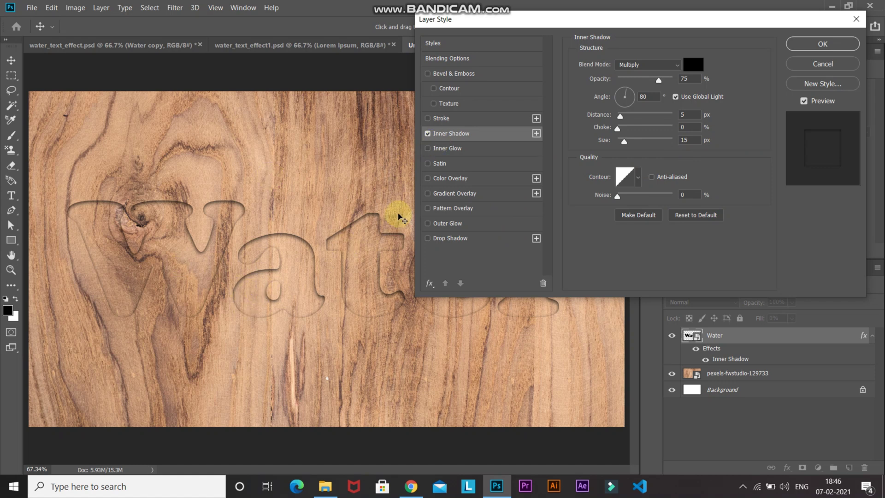
{"action": "left_click", "coordinate": [427, 134]}
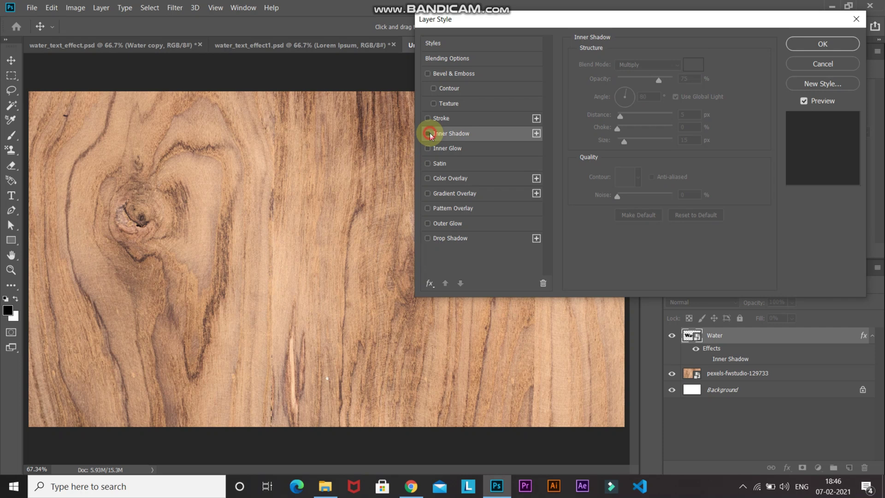
{"action": "left_click", "coordinate": [428, 134]}
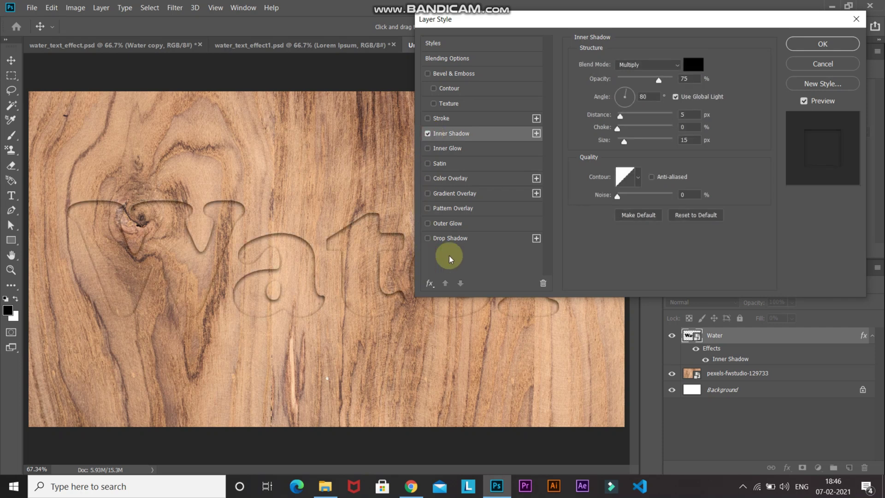
Step: Add a Multiply Drop Shadow at 62% opacity, 3 px distance and 5 px size
{"action": "left_click", "coordinate": [474, 239]}
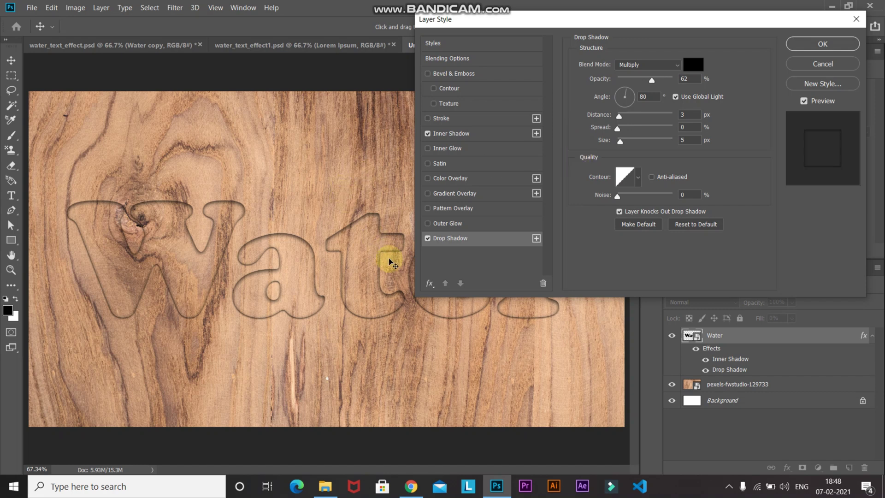
{"action": "left_click", "coordinate": [427, 238]}
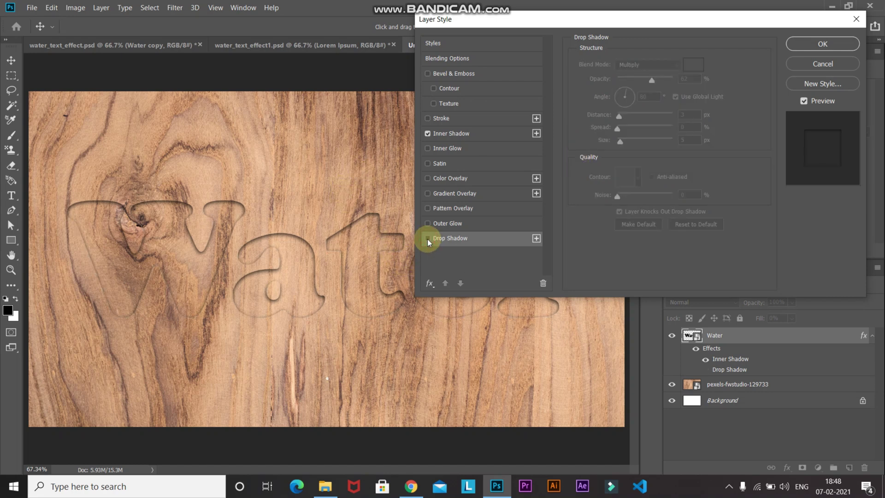
{"action": "left_click", "coordinate": [427, 239]}
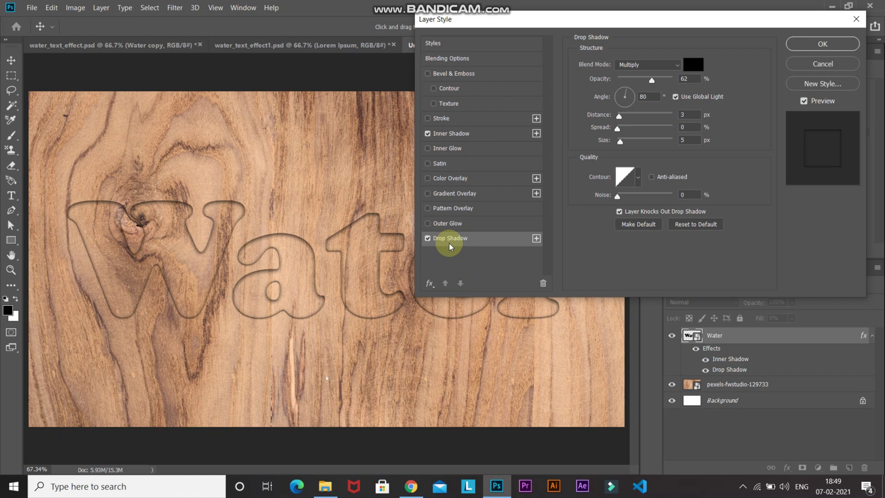
Step: Add a Smooth Inner Bevel: size 15, soften 1, altitude 65°, Color Dodge highlights 75%
{"action": "left_click", "coordinate": [484, 74]}
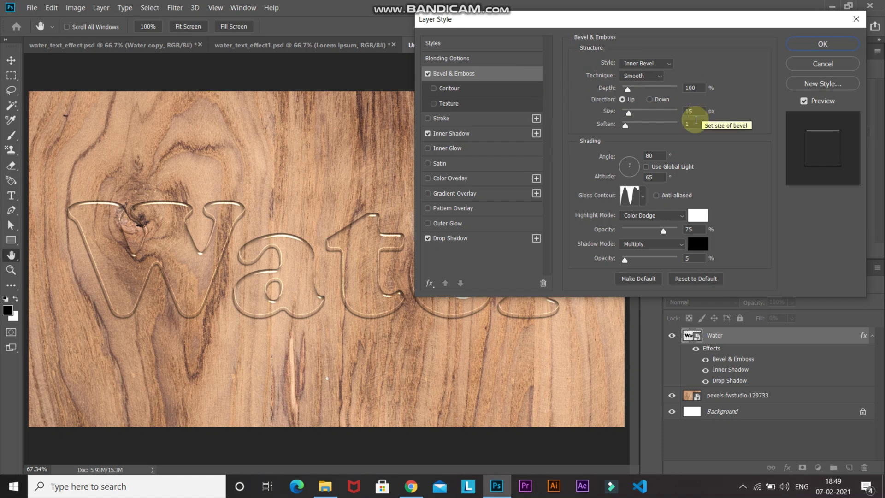
{"action": "left_click", "coordinate": [693, 124]}
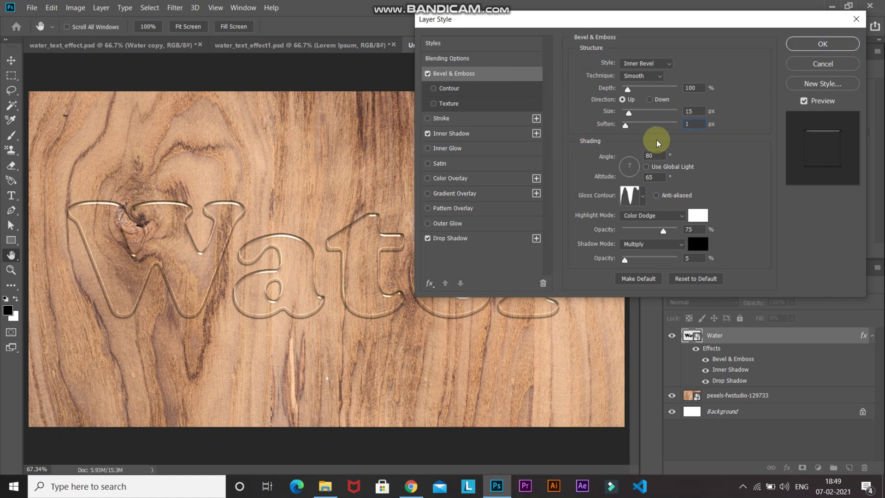
{"action": "left_click", "coordinate": [657, 155]}
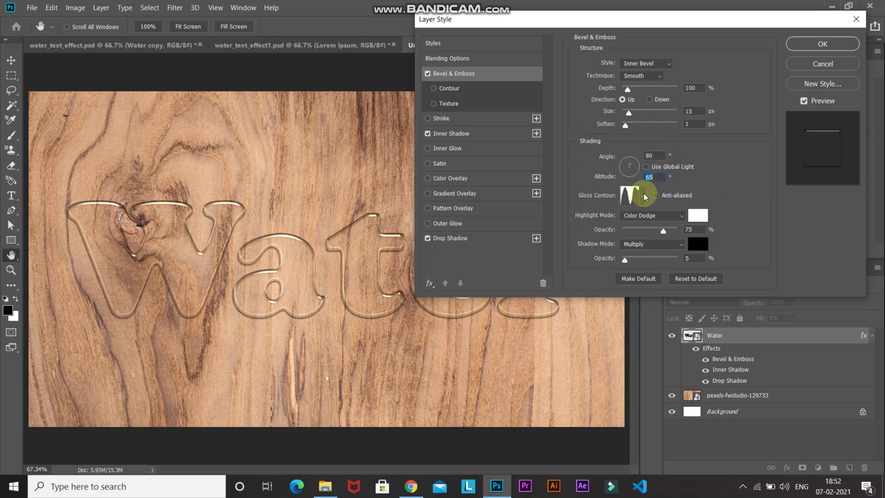
Step: Switch the bevel gloss contour to Linear and open it in the Contour Editor
{"action": "left_click", "coordinate": [645, 198]}
{"action": "left_click", "coordinate": [572, 222]}
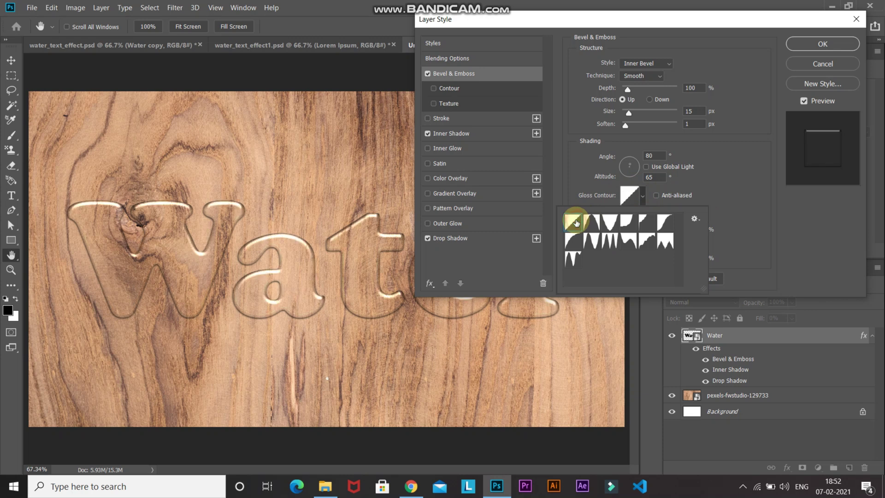
{"action": "left_click", "coordinate": [651, 196]}
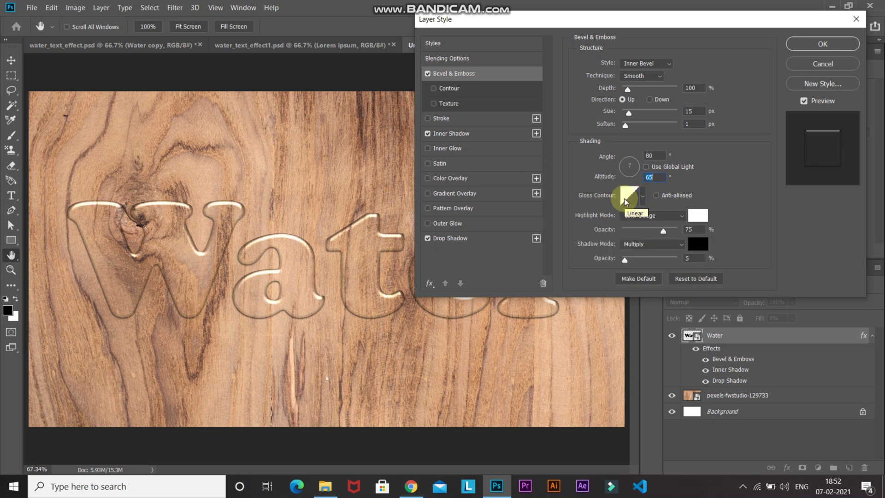
{"action": "left_click", "coordinate": [626, 202]}
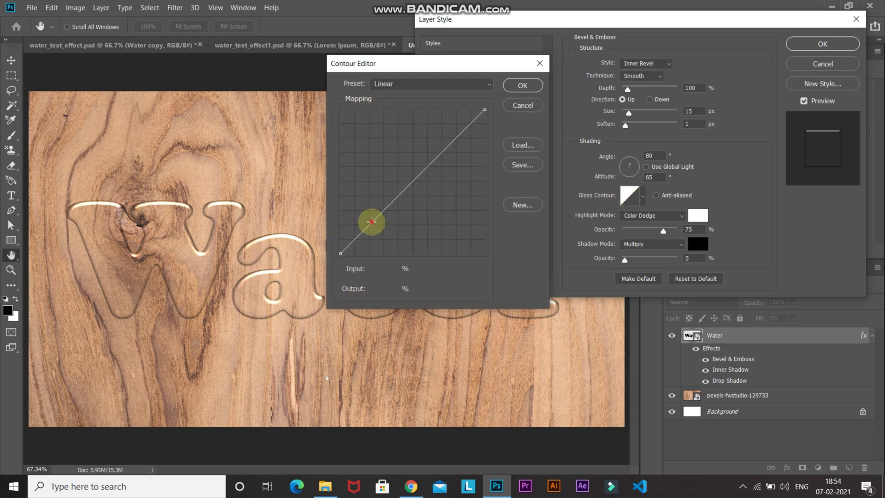
Step: Add the first two contour points, raising the 40% input point to form a dip
{"action": "left_click", "coordinate": [371, 221]}
{"action": "double_click", "coordinate": [389, 269]}
{"action": "type", "text": "2"}
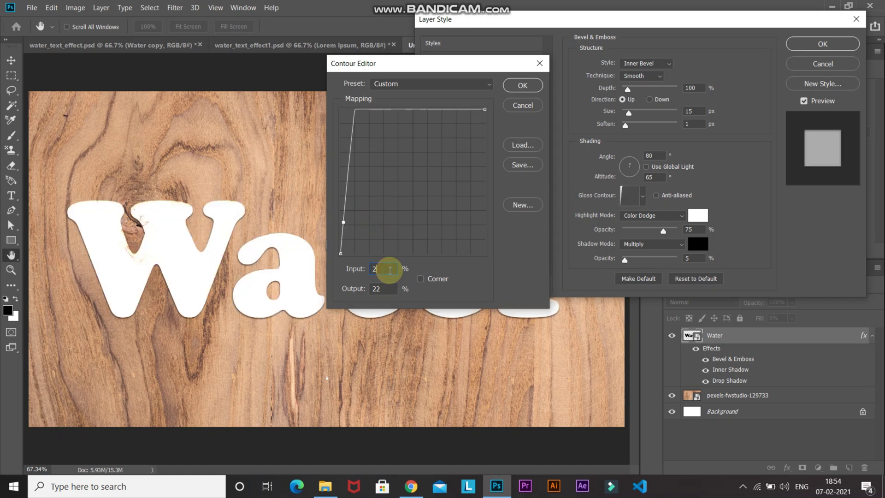
{"action": "type", "text": "18"}
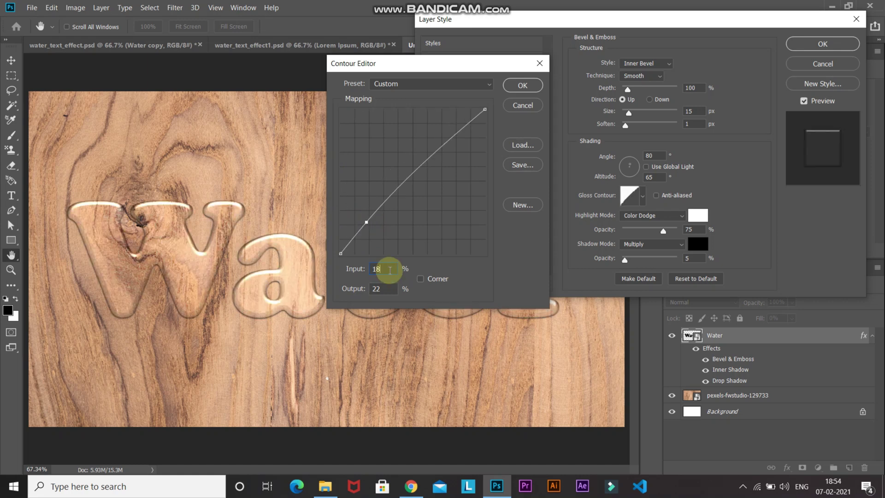
{"action": "double_click", "coordinate": [381, 288]}
{"action": "type", "text": "2"}
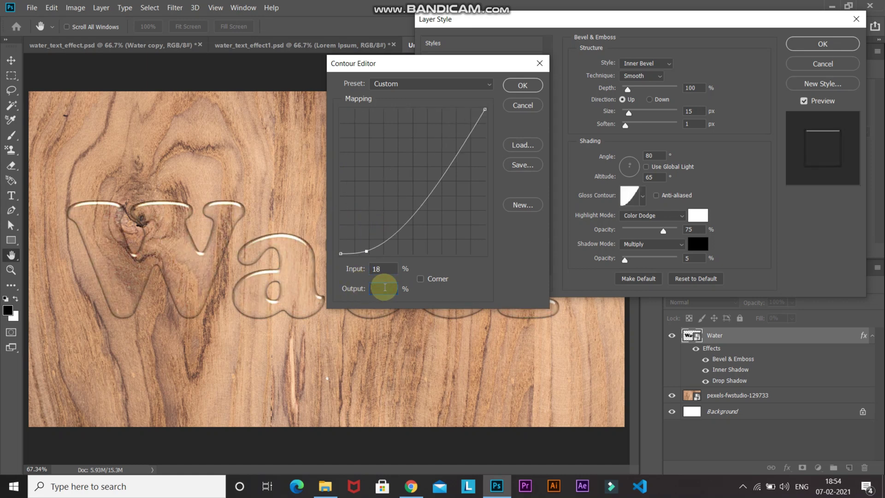
{"action": "key", "text": "BackSpace"}
{"action": "type", "text": "88"}
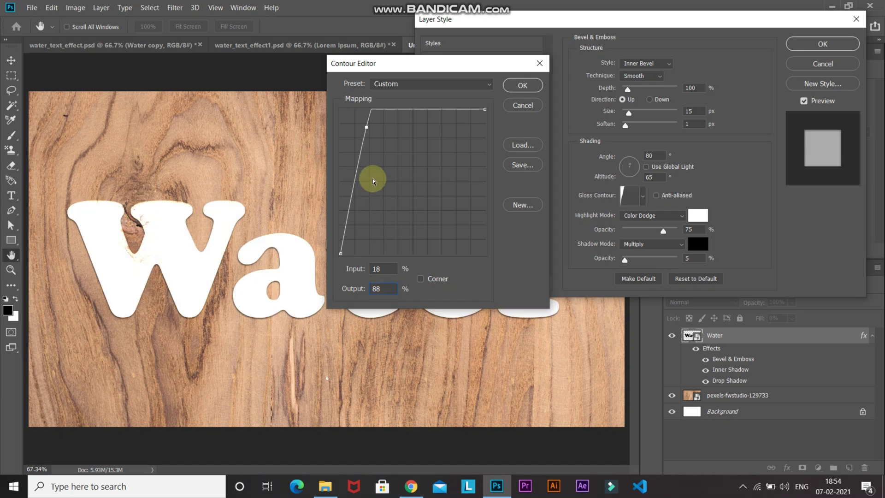
{"action": "left_click", "coordinate": [385, 109]}
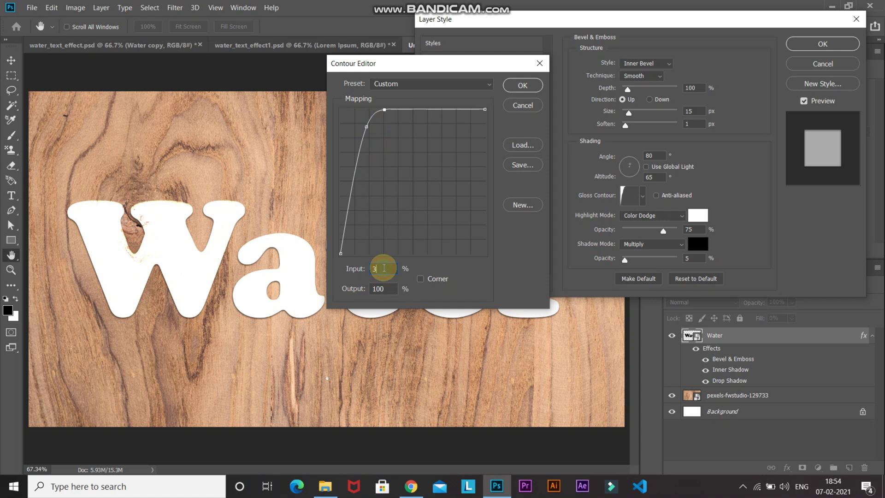
{"action": "type", "text": "40"}
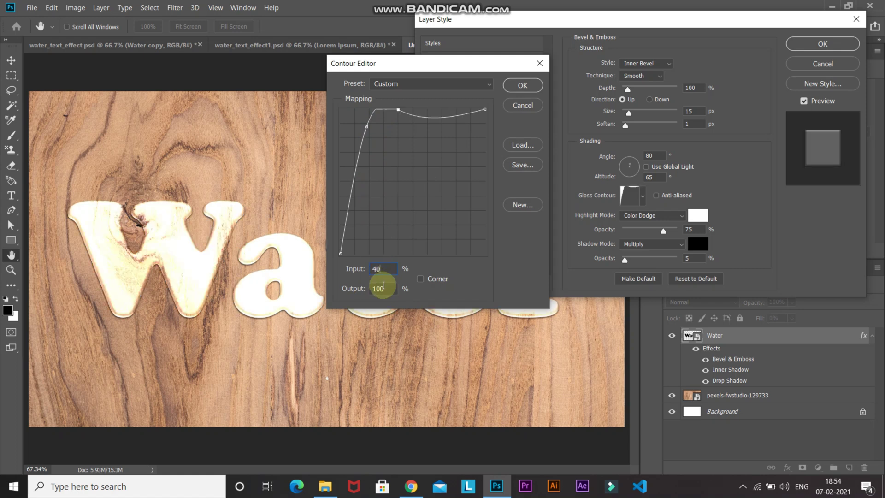
{"action": "left_click", "coordinate": [384, 289]}
{"action": "type", "text": "1"}
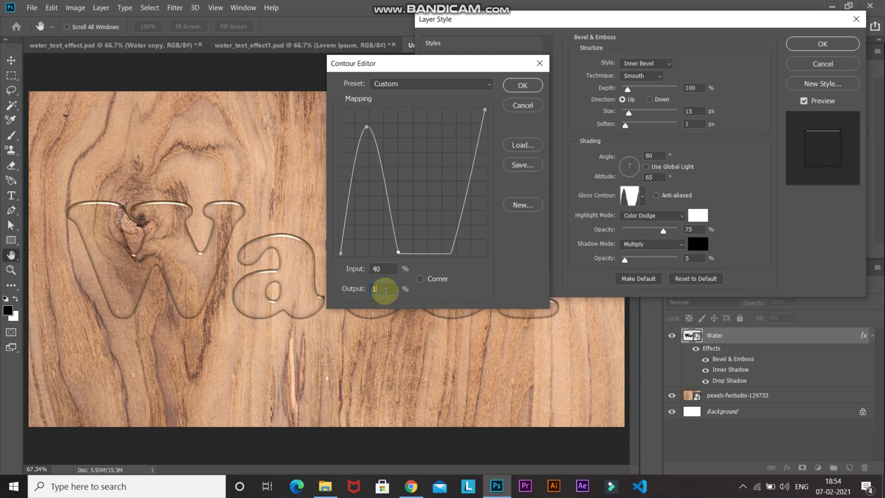
{"action": "left_click_drag", "start_coordinate": [398, 253], "coordinate": [398, 177]}
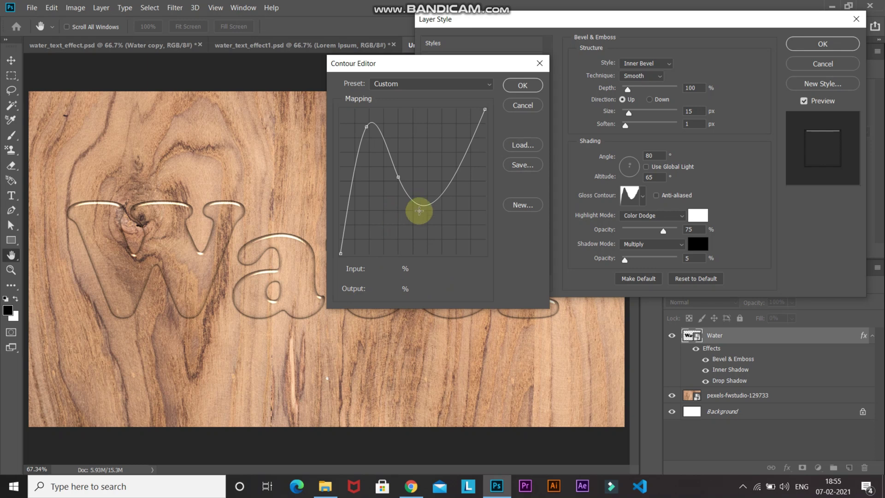
Step: Add a low point and a rising-side point set to input 66, output 77
{"action": "left_click", "coordinate": [424, 206]}
{"action": "left_click", "coordinate": [376, 268]}
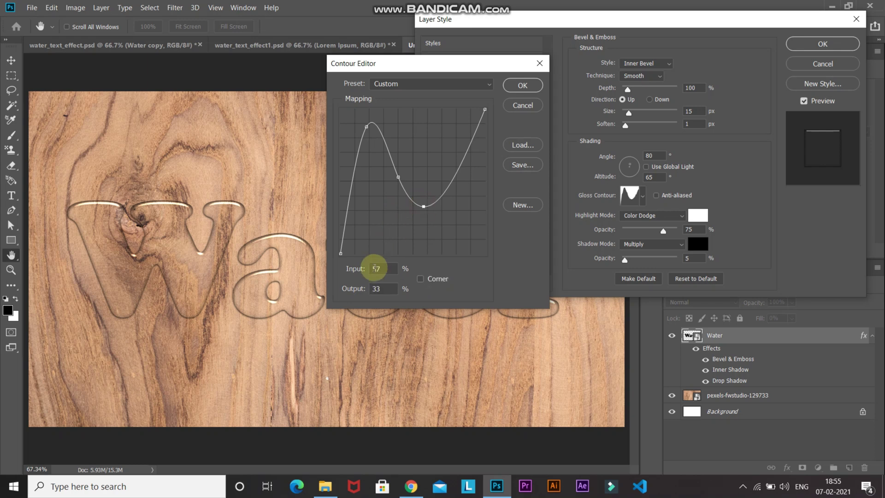
{"action": "type", "text": "4"}
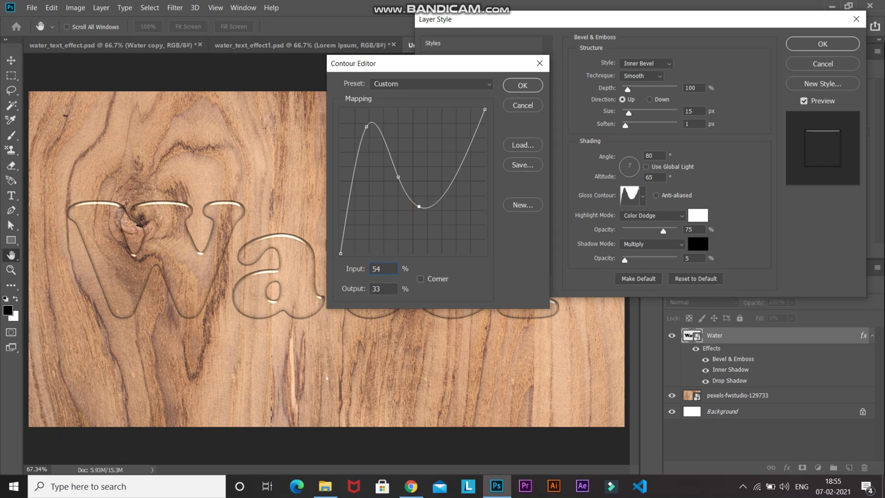
{"action": "key", "text": "BackSpace"}
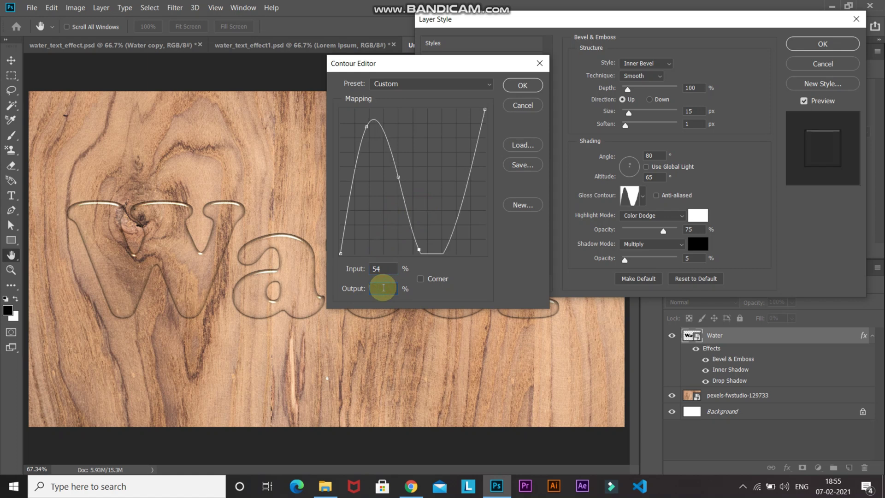
{"action": "type", "text": "7"}
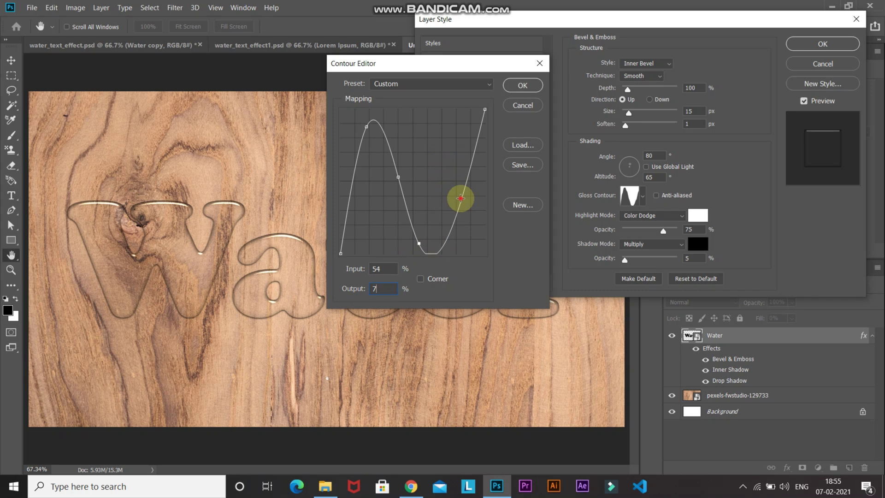
{"action": "left_click", "coordinate": [460, 199]}
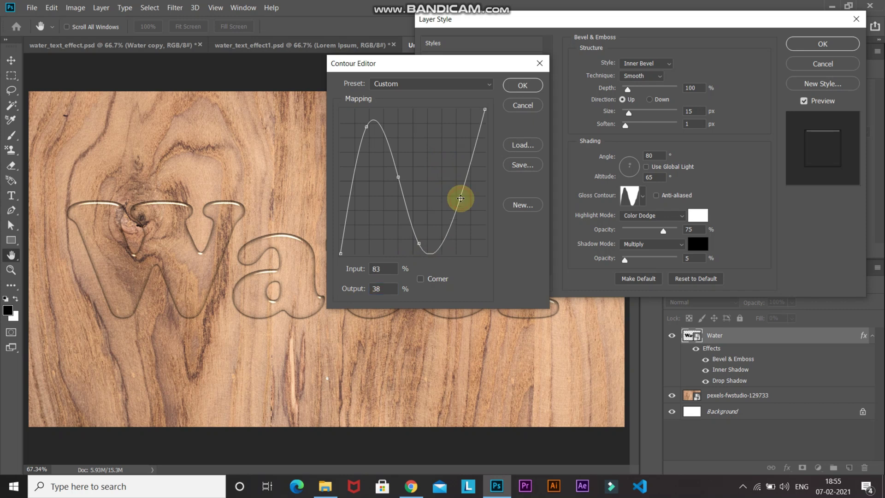
{"action": "left_click", "coordinate": [385, 268]}
{"action": "key", "text": "BackSpace"}
{"action": "key", "text": "BackSpace"}
{"action": "type", "text": "6"}
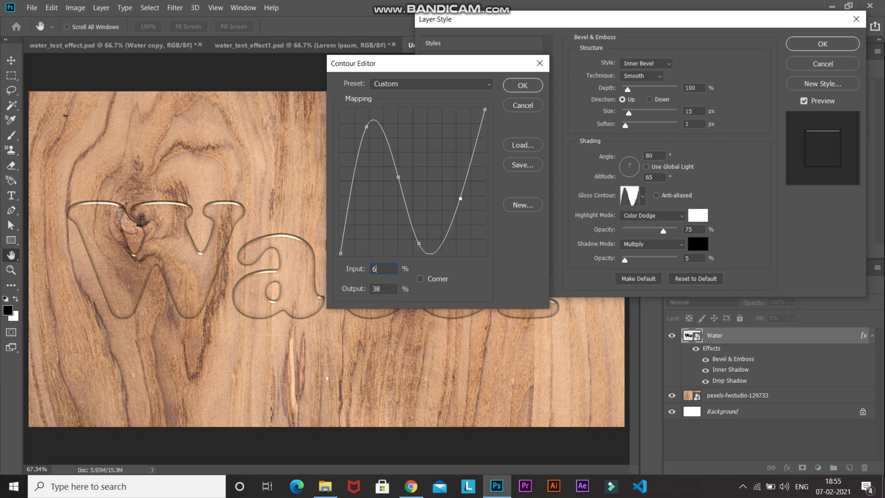
{"action": "type", "text": "6"}
{"action": "left_click", "coordinate": [383, 287]}
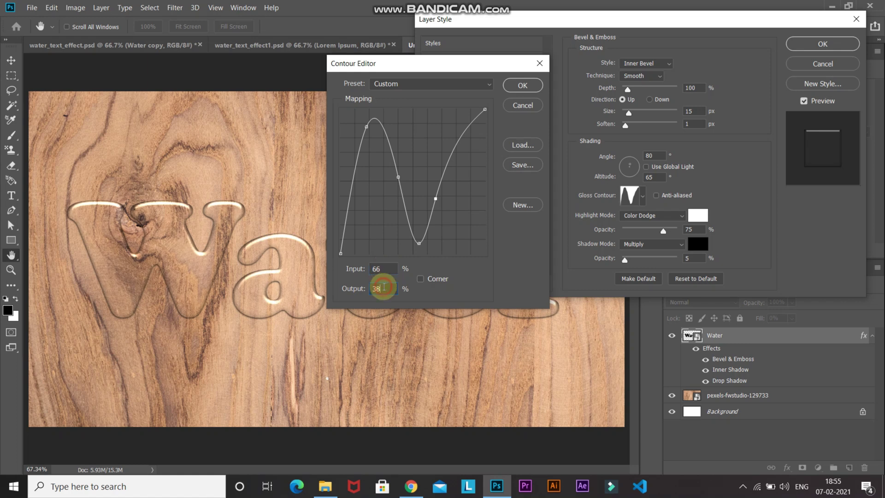
{"action": "key", "text": "BackSpace"}
{"action": "key", "text": "BackSpace"}
{"action": "type", "text": "77"}
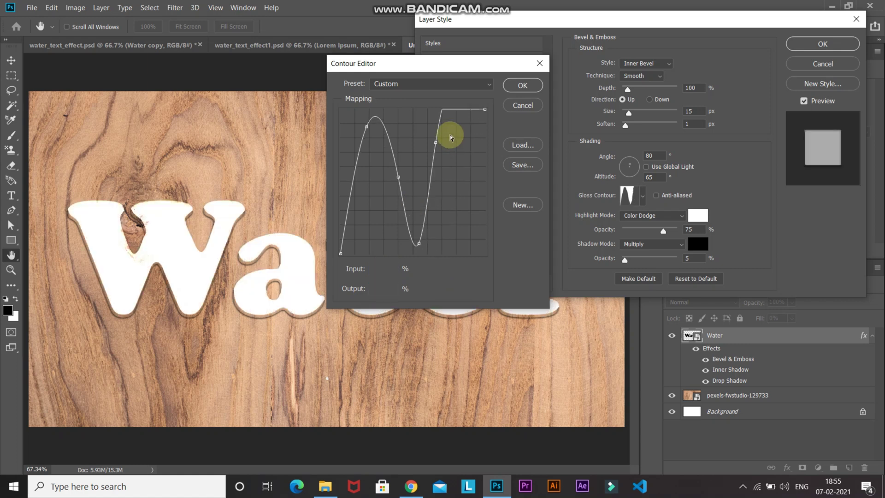
Step: Add a final contour point at input 95, output 85 to finish the wavy curve
{"action": "left_click", "coordinate": [452, 110]}
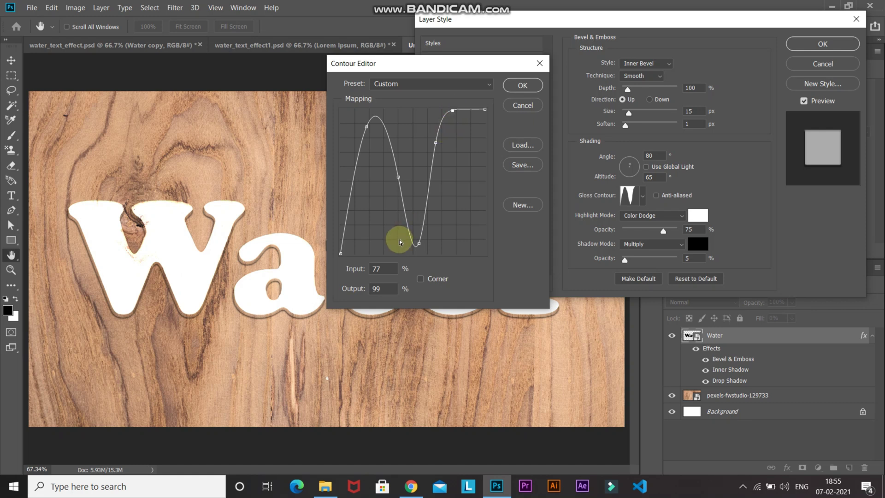
{"action": "double_click", "coordinate": [386, 269]}
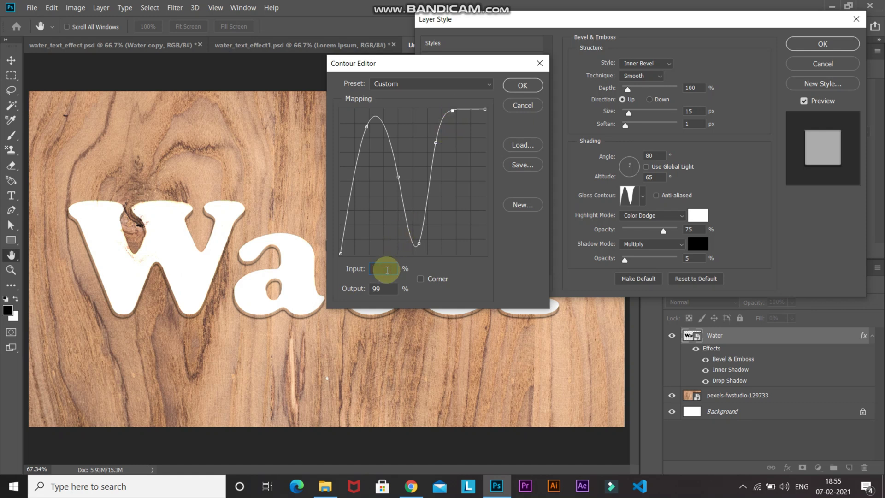
{"action": "type", "text": "95"}
{"action": "left_click", "coordinate": [383, 288]}
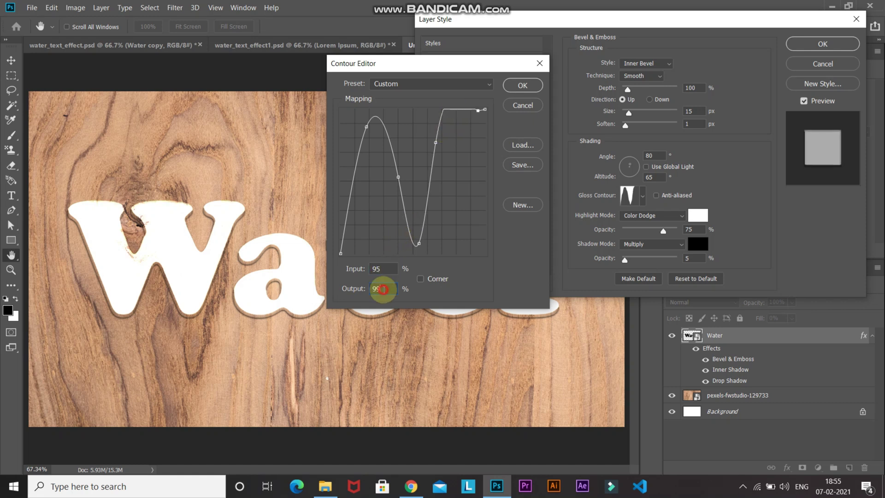
{"action": "key", "text": "BackSpace"}
{"action": "key", "text": "BackSpace"}
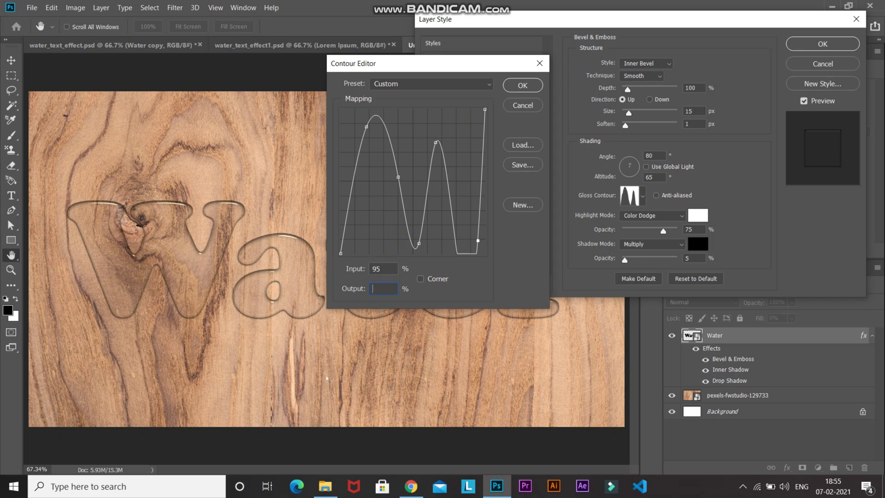
{"action": "type", "text": "85"}
{"action": "left_click", "coordinate": [436, 159]}
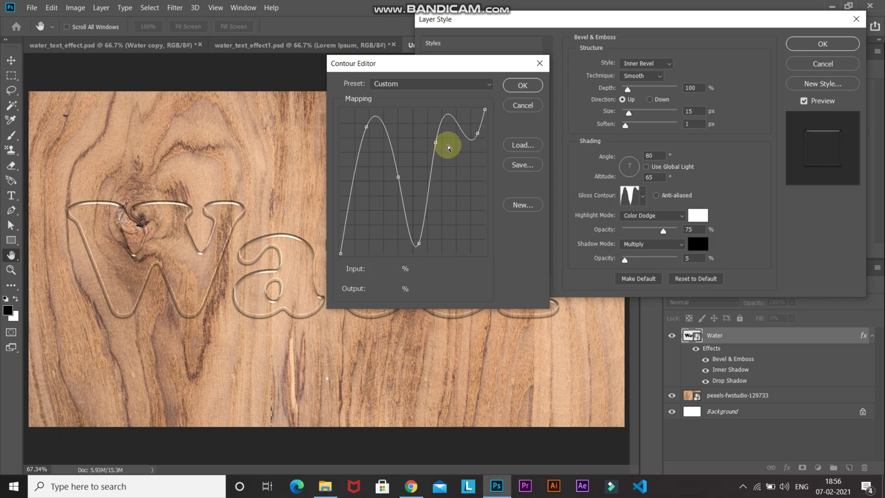
Step: Apply the edited gloss contour with Color Dodge highlights, and toggle Bevel & Emboss to compare
{"action": "left_click", "coordinate": [517, 89]}
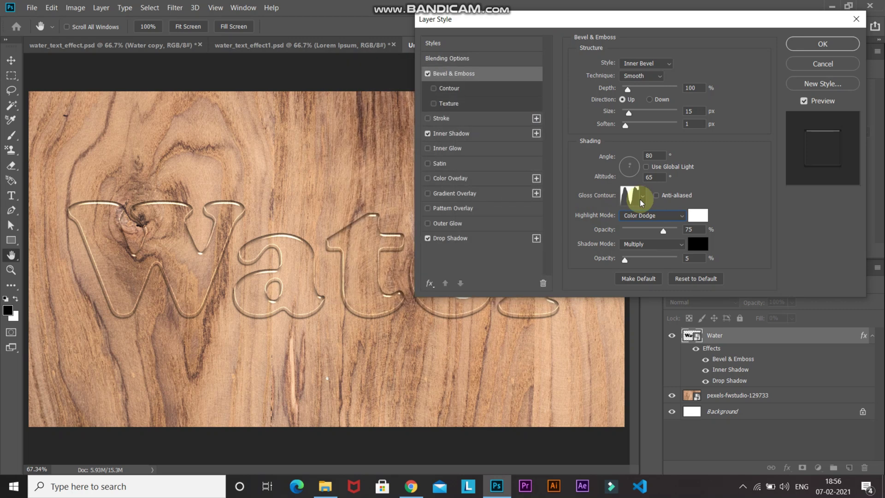
{"action": "left_click", "coordinate": [627, 216]}
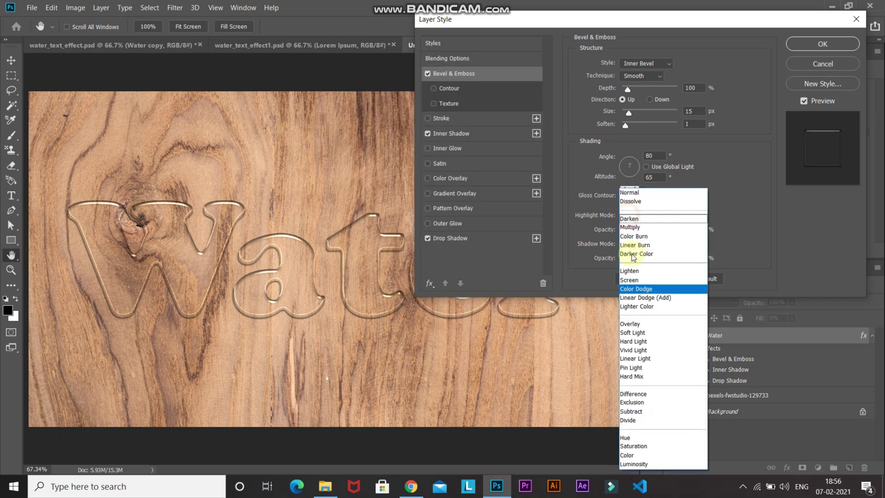
{"action": "left_click", "coordinate": [633, 291]}
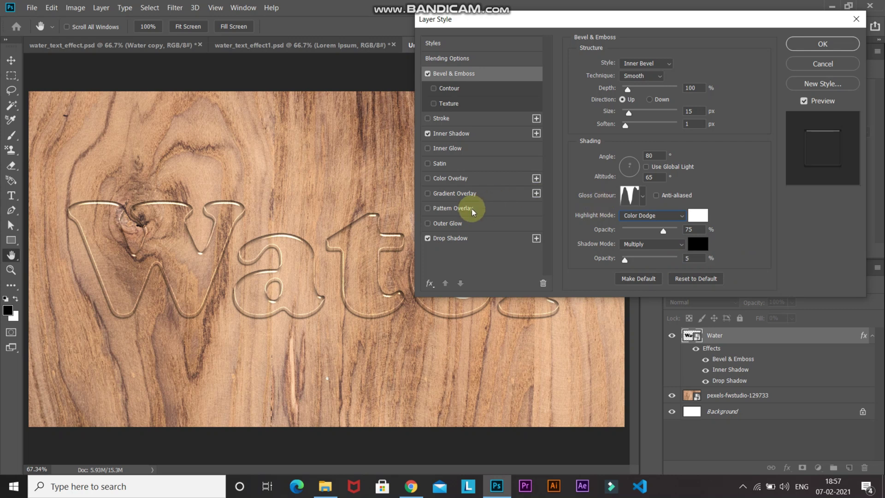
{"action": "left_click", "coordinate": [430, 74]}
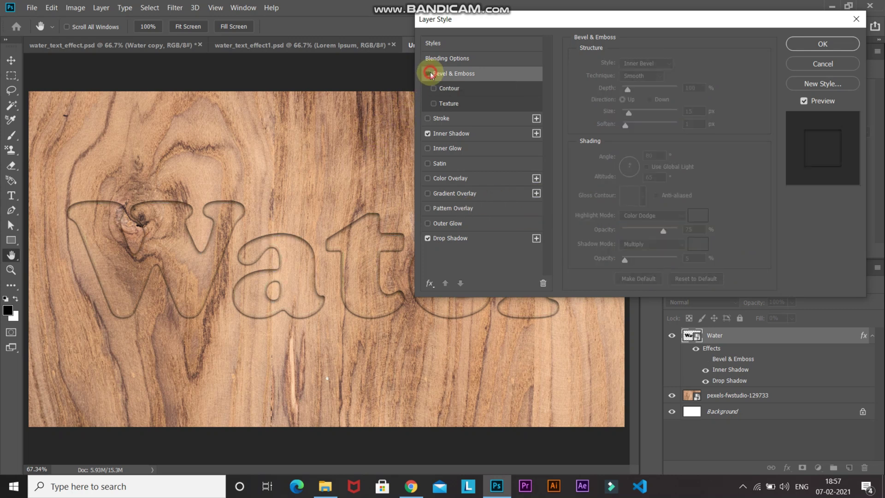
{"action": "left_click", "coordinate": [429, 74]}
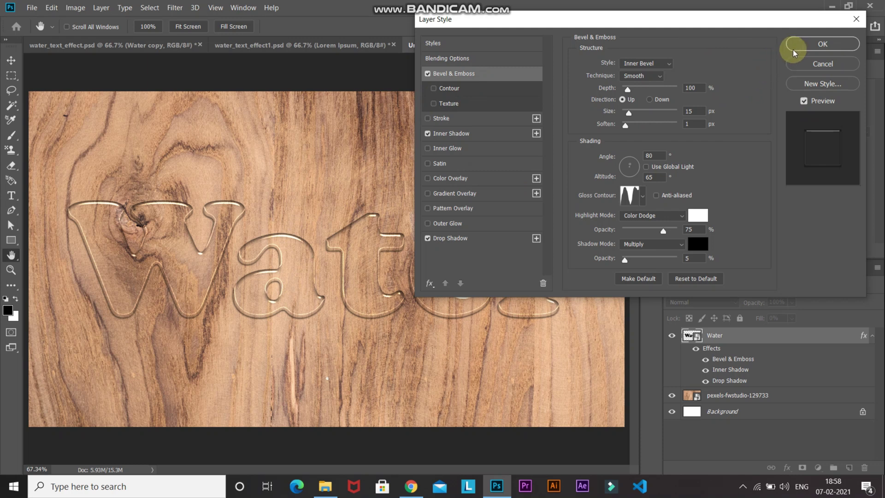
Step: Apply the Water layer's three-effect style and duplicate it into Water copy with Ctrl+J
{"action": "left_click", "coordinate": [822, 43]}
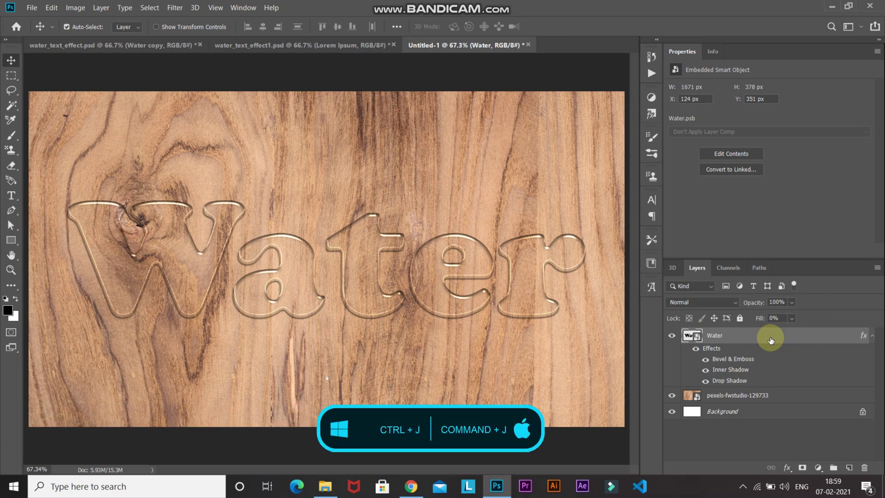
{"action": "key", "text": "ctrl+j"}
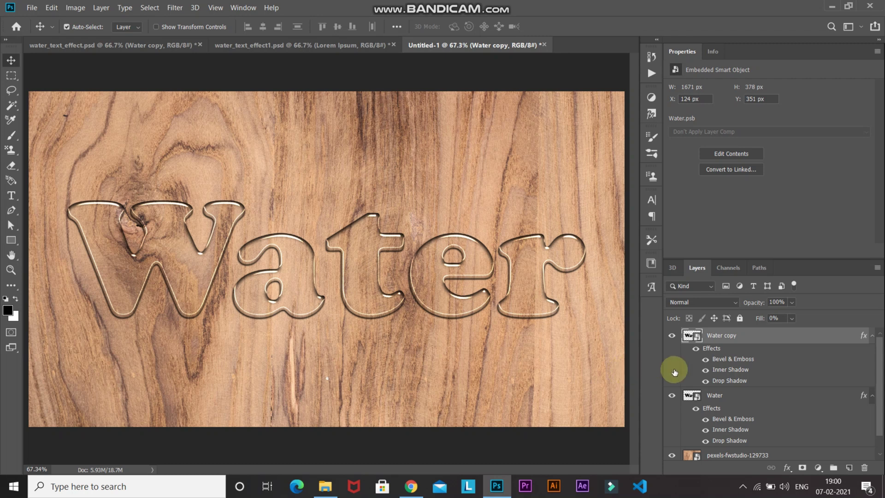
Step: Hide Water copy's Inner Shadow, set its opacity to 70%, and toggle its visibility to compare
{"action": "left_click", "coordinate": [705, 371]}
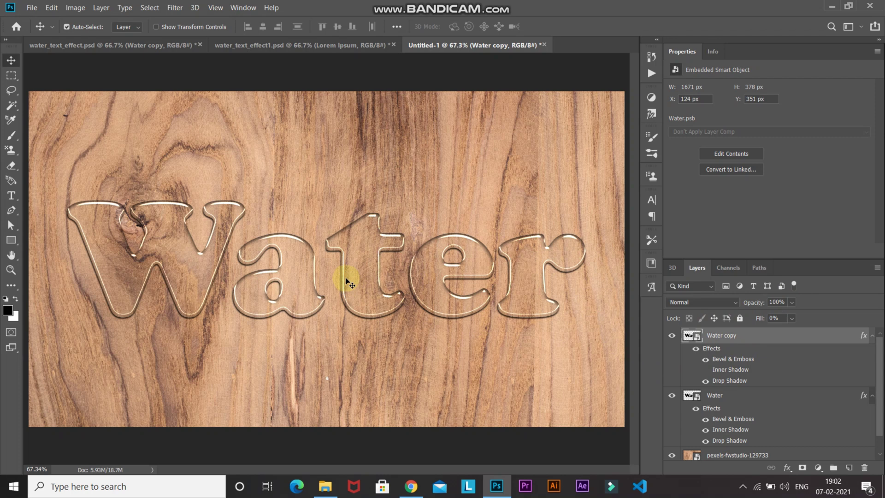
{"action": "left_click", "coordinate": [775, 302]}
{"action": "type", "text": "70"}
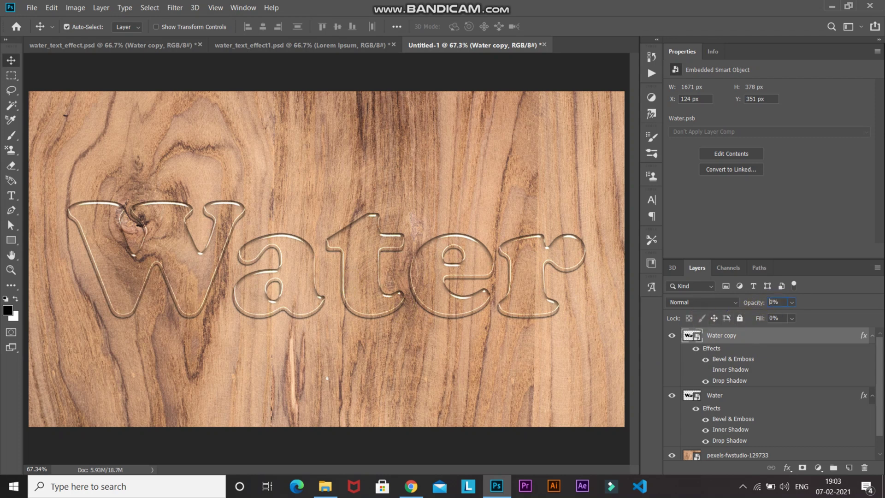
{"action": "key", "text": "Return"}
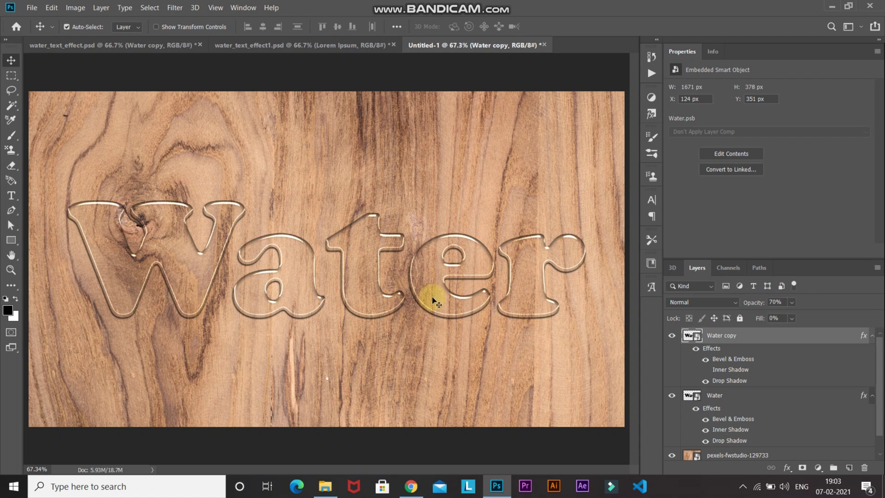
{"action": "left_click", "coordinate": [672, 336]}
{"action": "left_click", "coordinate": [672, 336]}
Step: Group Water and Water copy into Group 1 and duplicate the group
{"action": "key", "text": "ctrl"}
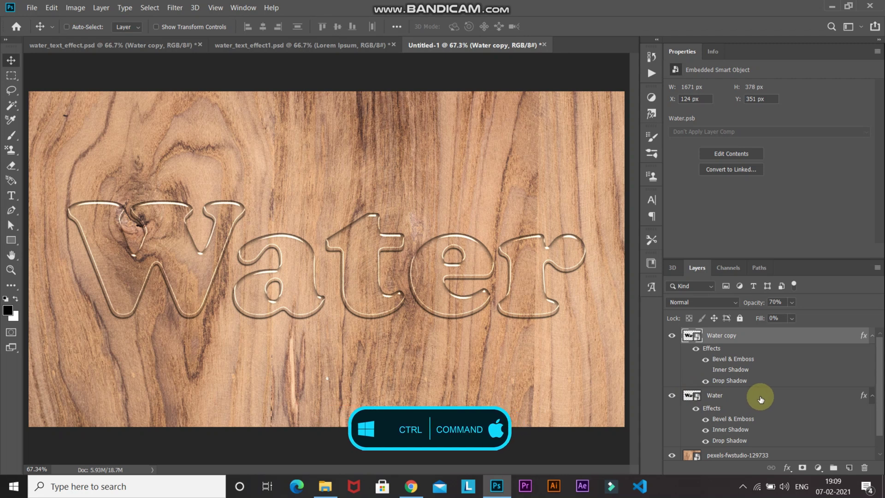
{"action": "left_click", "coordinate": [760, 399], "text": "ctrl"}
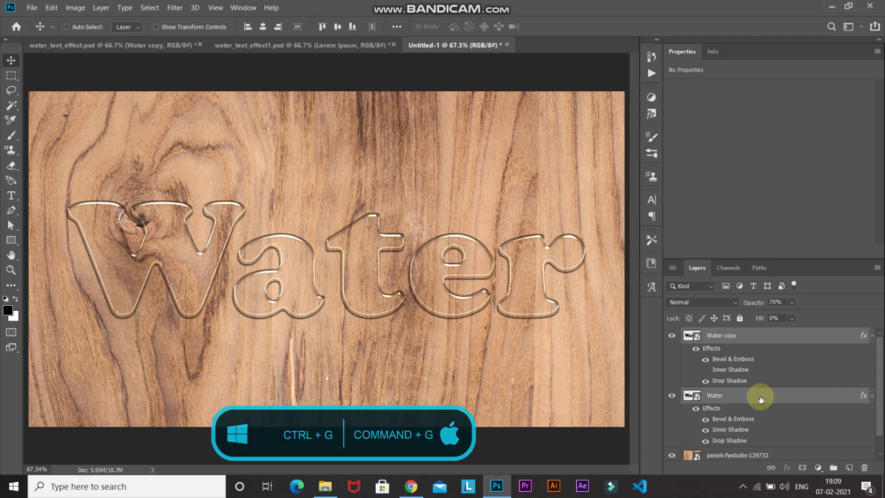
{"action": "key", "text": "ctrl+g"}
{"action": "key", "text": "ctrl"}
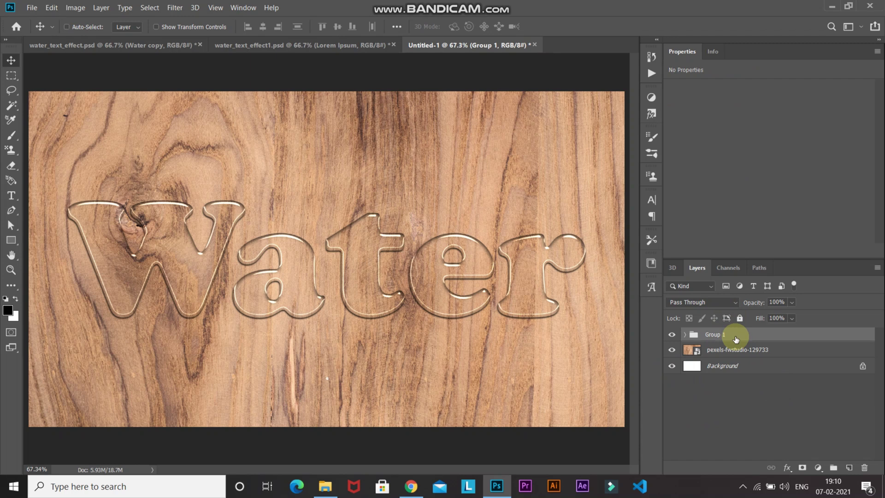
{"action": "key", "text": "ctrl+j"}
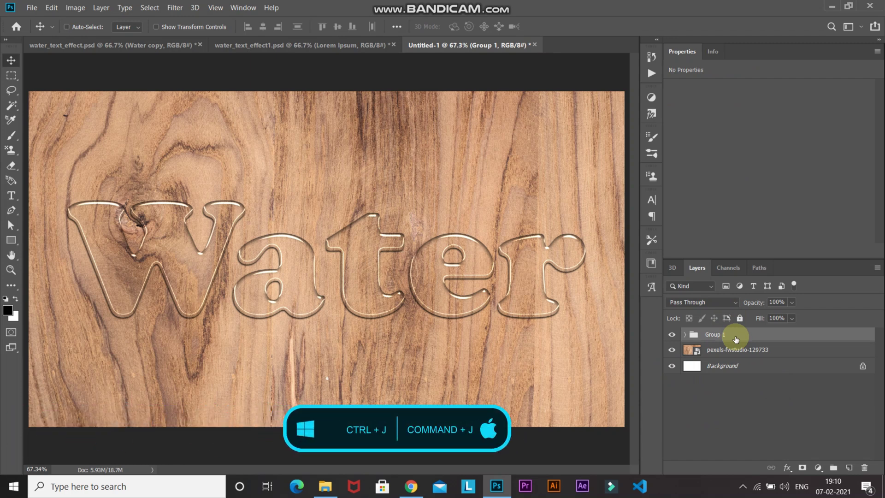
Step: Hide the original Group 1 and rename it Backup
{"action": "key", "text": "ctrl"}
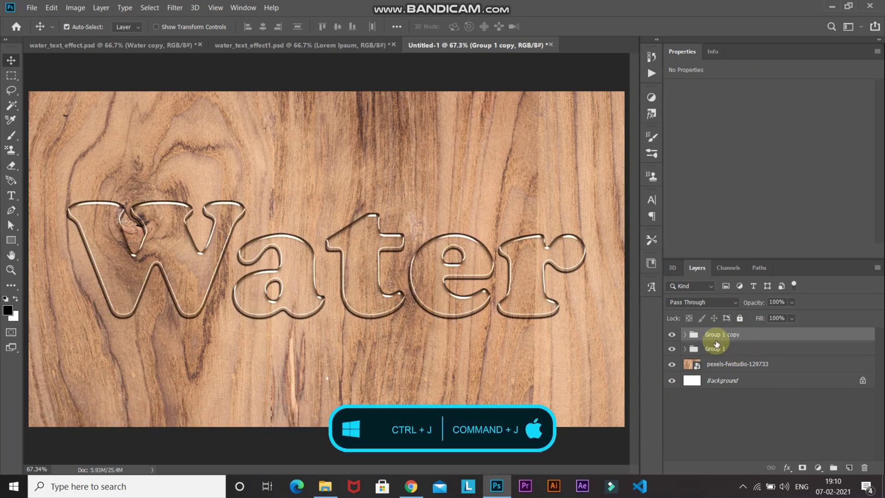
{"action": "left_click", "coordinate": [672, 350]}
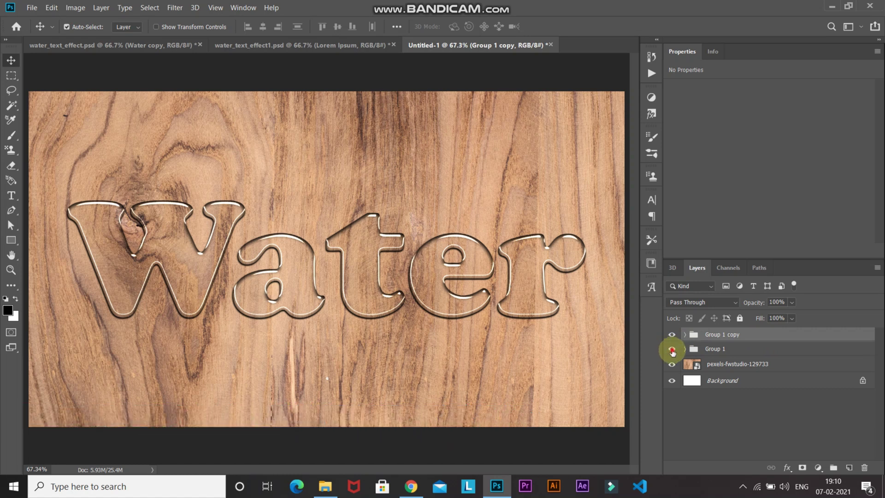
{"action": "double_click", "coordinate": [713, 348]}
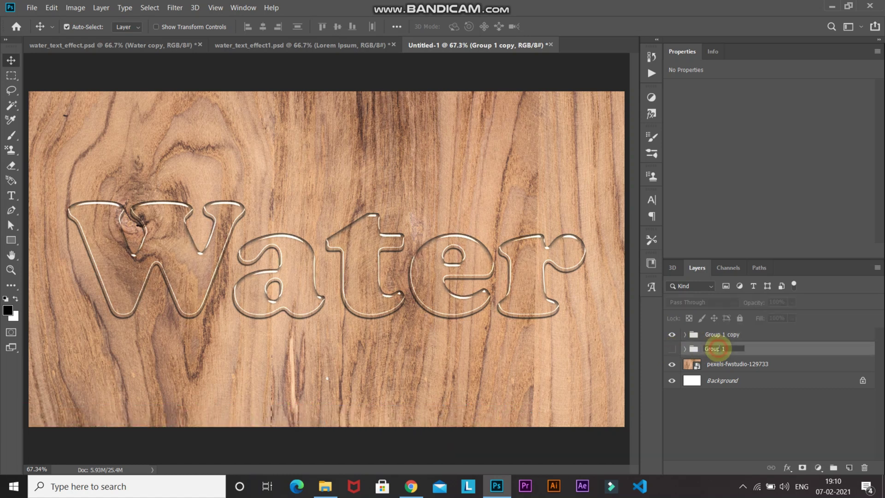
{"action": "type", "text": "Backup"}
{"action": "key", "text": "Return"}
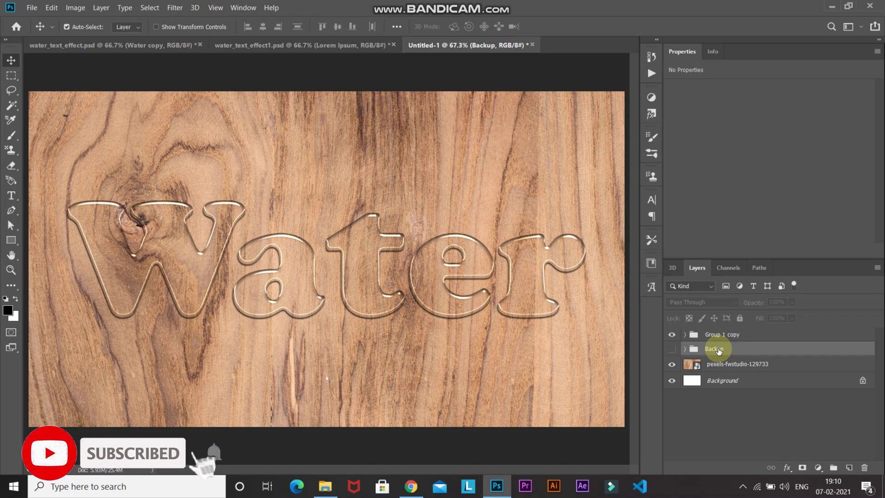
Step: Convert the Group 1 copy group into an embedded smart object
{"action": "left_click", "coordinate": [766, 335]}
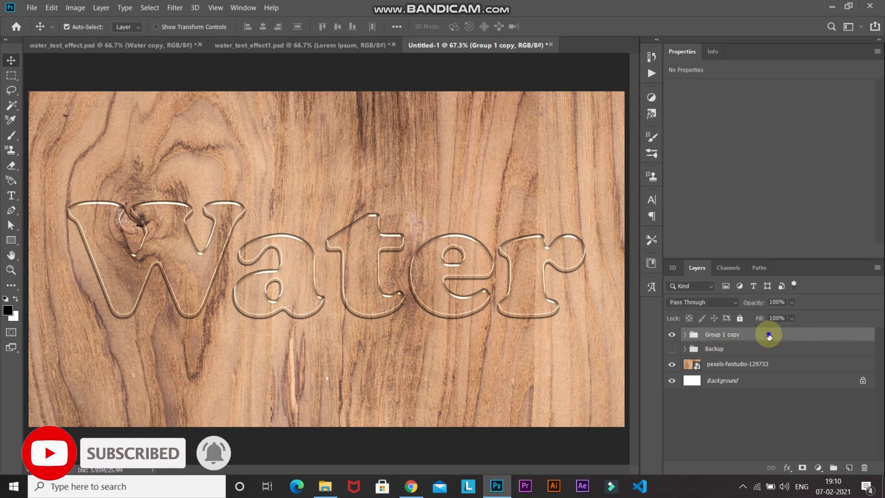
{"action": "right_click", "coordinate": [766, 334]}
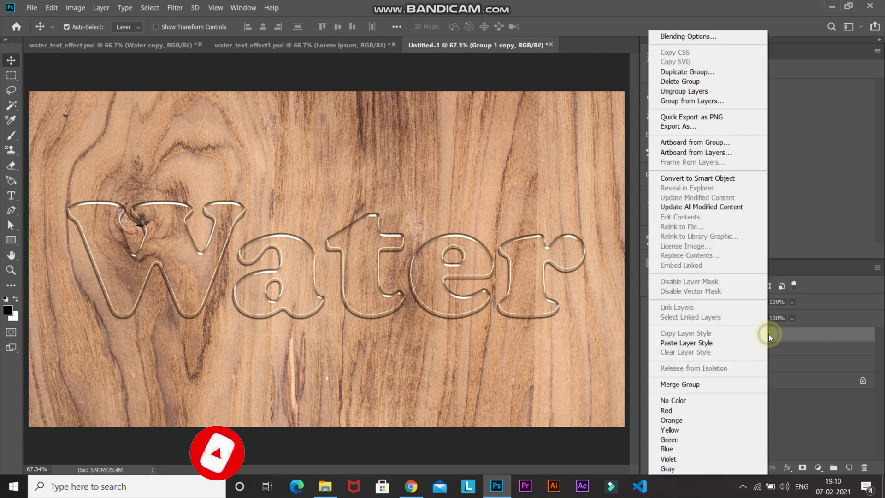
{"action": "left_click", "coordinate": [696, 177]}
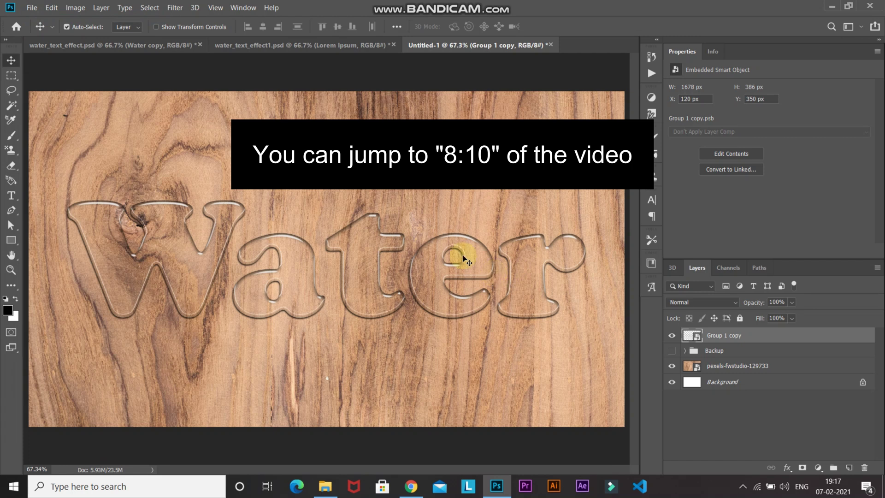
Step: Create a new blank 1920 x 1080 px, 300 ppi document, Untitled-2
{"action": "left_click", "coordinate": [32, 7]}
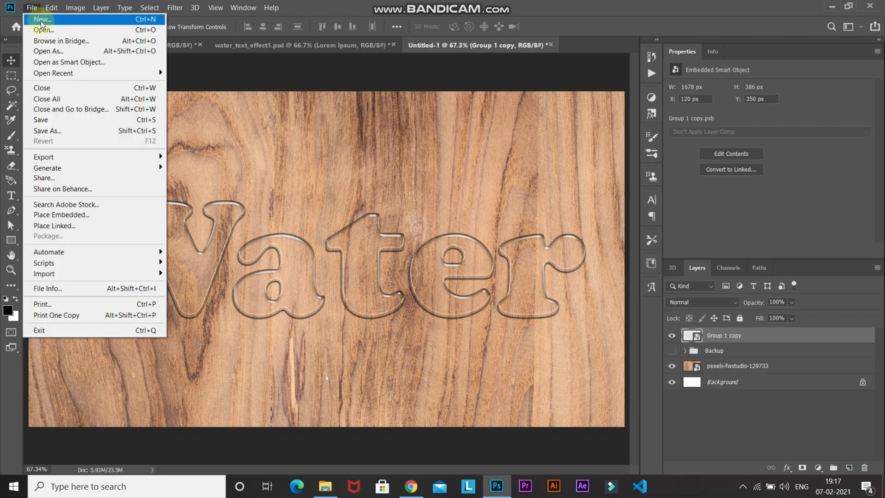
{"action": "left_click", "coordinate": [41, 20]}
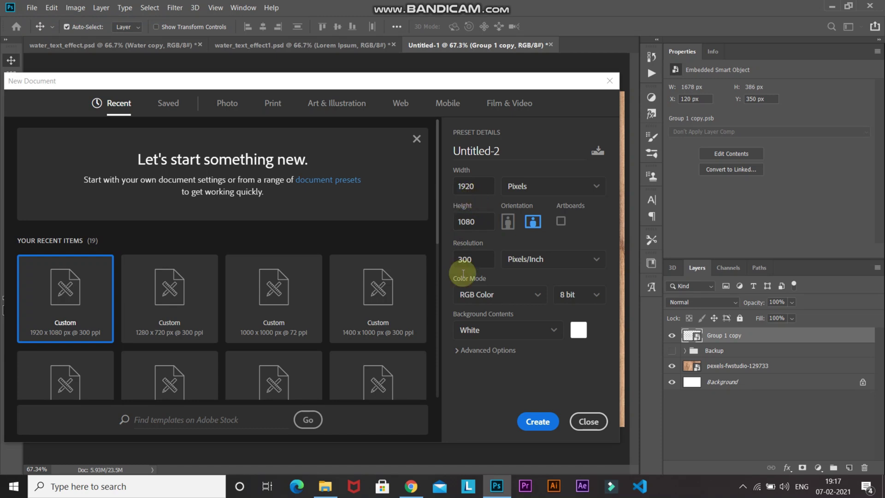
{"action": "left_click", "coordinate": [536, 427]}
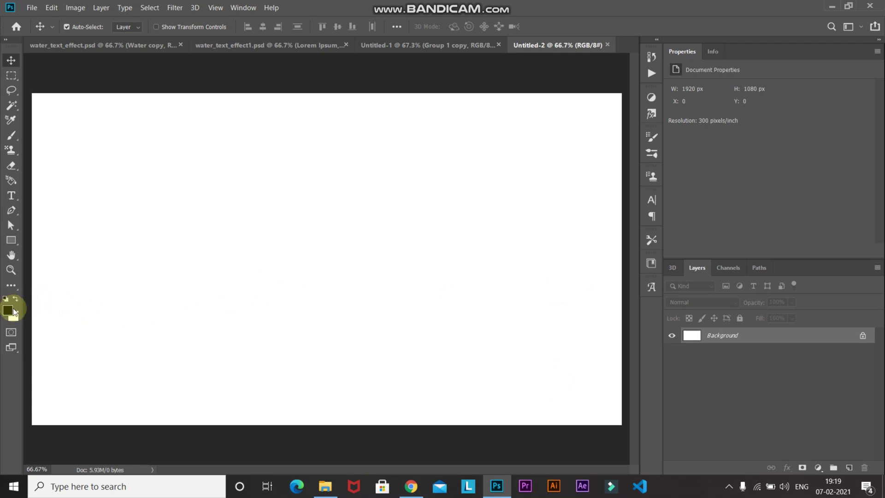
Step: Reset colours to default black and white and render Clouds across the canvas
{"action": "key", "text": "d"}
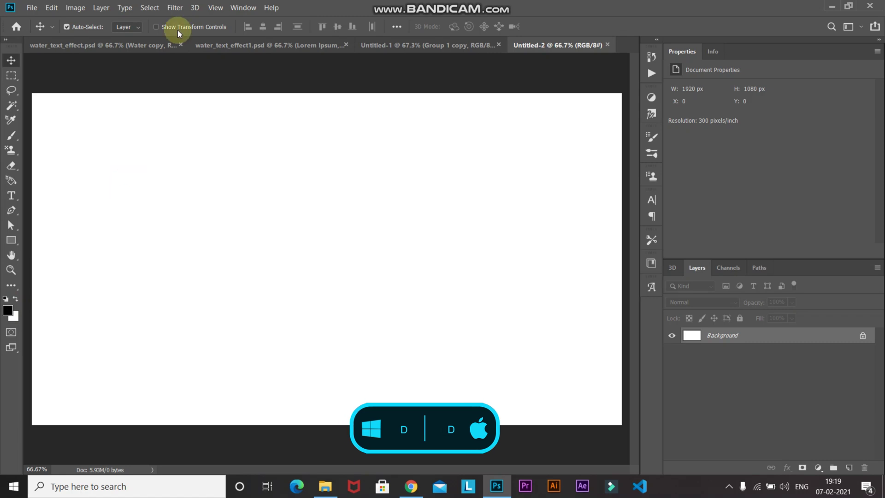
{"action": "left_click", "coordinate": [178, 8]}
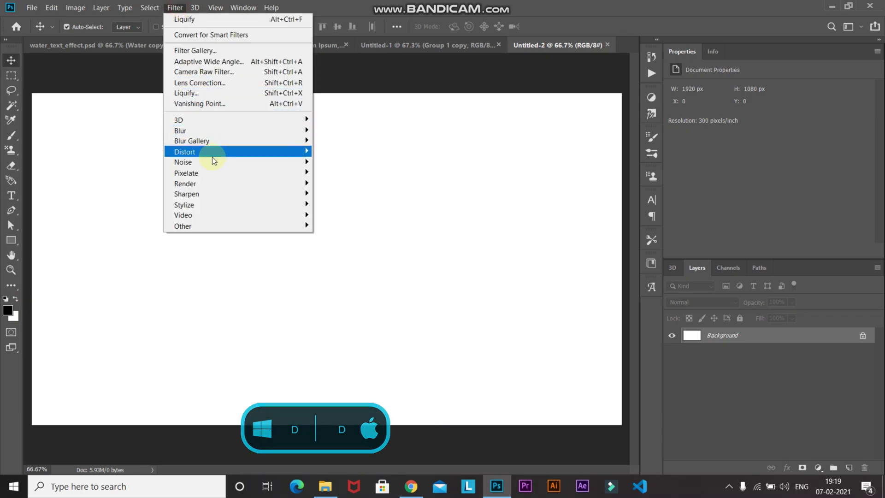
{"action": "mouse_move", "coordinate": [257, 187]}
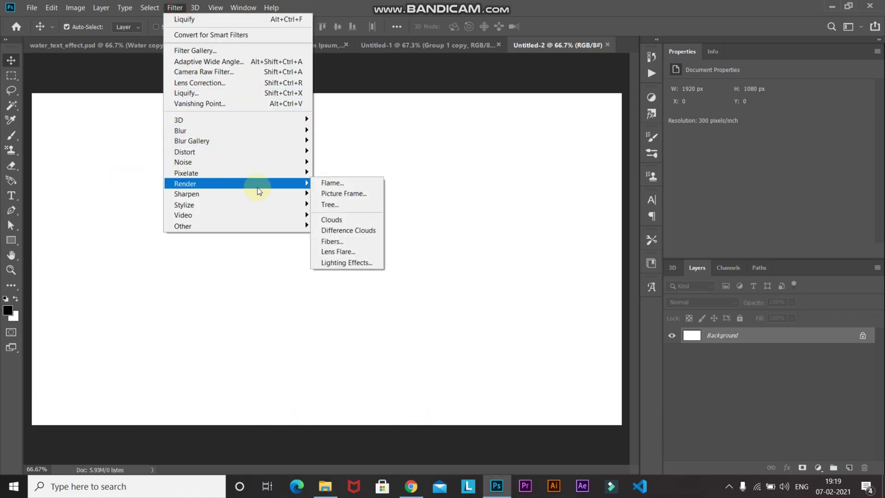
{"action": "left_click", "coordinate": [343, 219]}
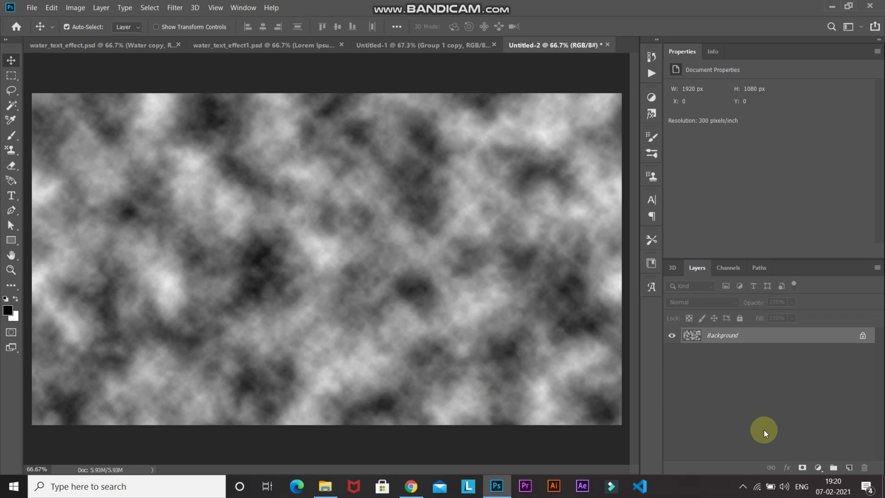
Step: Add a Levels adjustment layer with input levels 55, 1.00, 203 over the clouds
{"action": "left_click", "coordinate": [818, 468]}
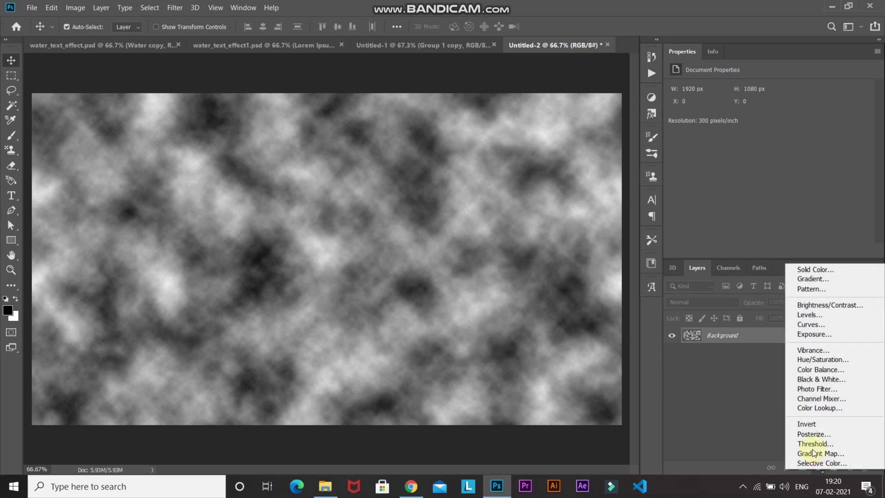
{"action": "left_click", "coordinate": [806, 316]}
{"action": "key", "text": "z"}
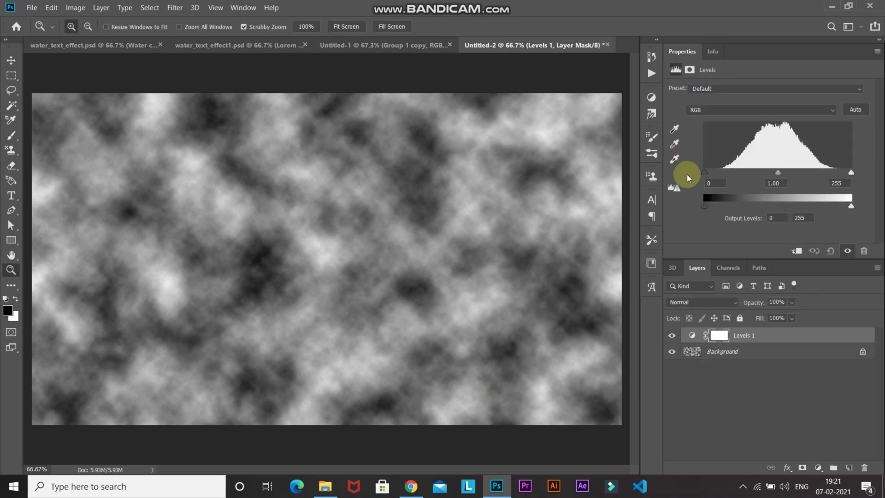
{"action": "left_click_drag", "start_coordinate": [701, 173], "coordinate": [738, 176]}
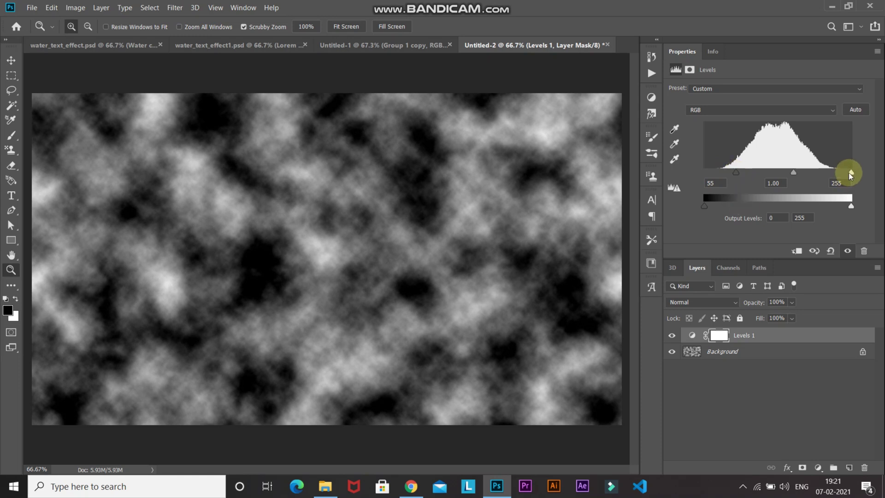
{"action": "left_click_drag", "start_coordinate": [845, 173], "coordinate": [823, 174]}
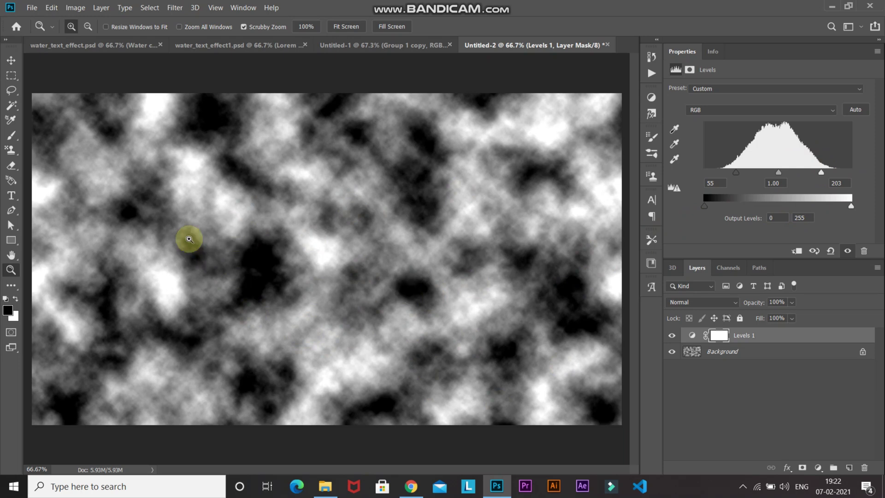
{"action": "left_click", "coordinate": [32, 7]}
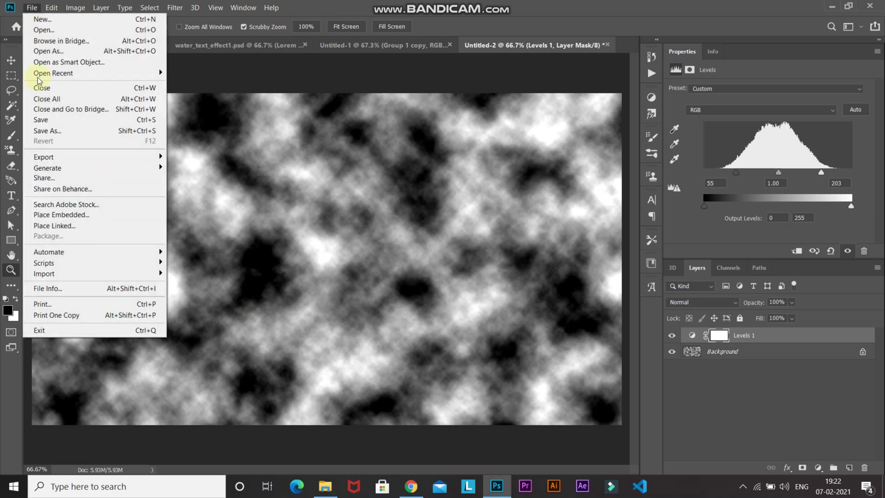
Step: Save the clouds document as displace1.psd and close it, returning to Untitled-1
{"action": "left_click", "coordinate": [42, 132]}
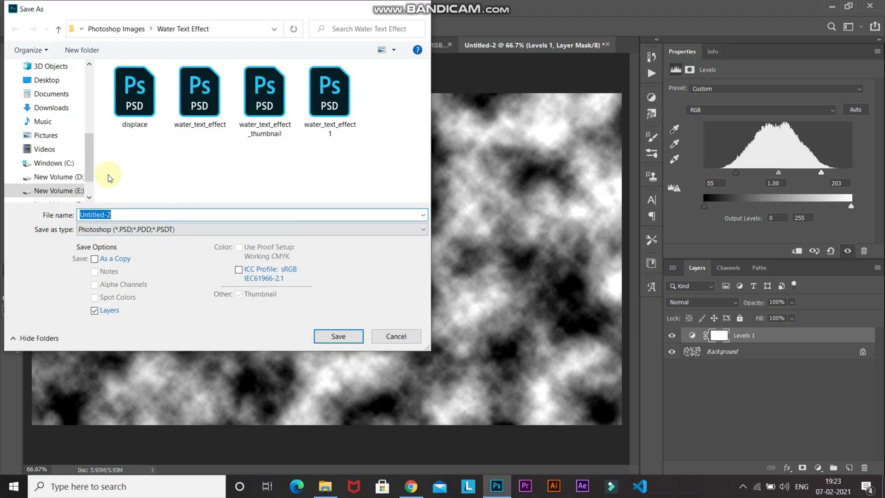
{"action": "key", "text": "BackSpace"}
{"action": "type", "text": "dis"}
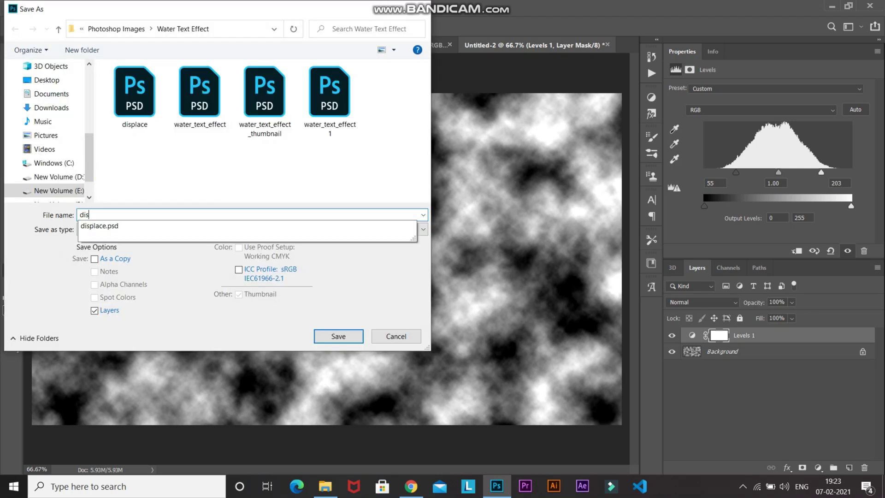
{"action": "type", "text": "place1"}
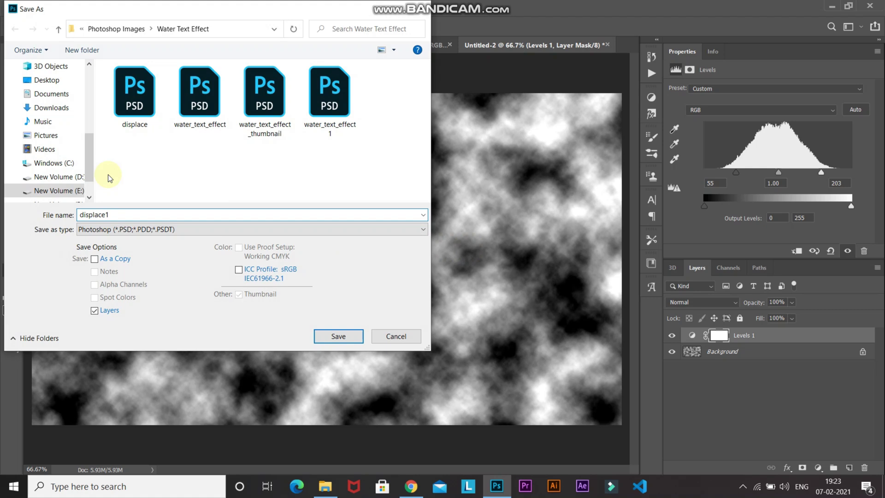
{"action": "left_click", "coordinate": [308, 339]}
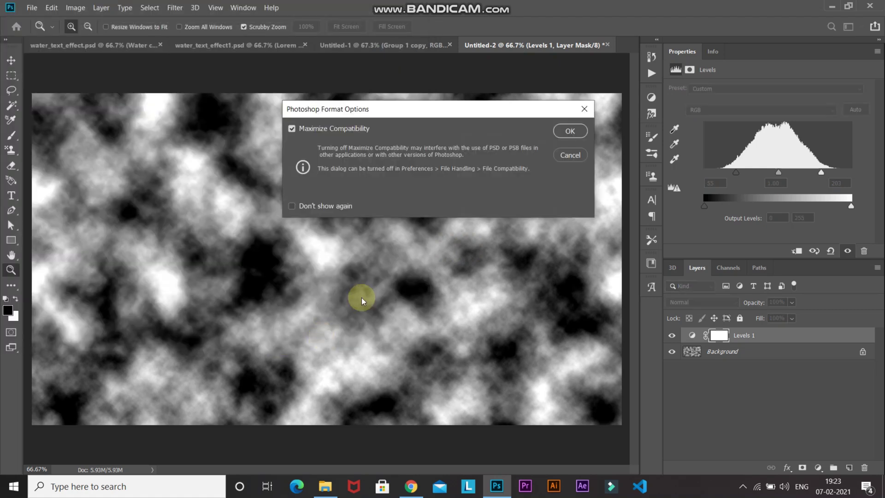
{"action": "left_click", "coordinate": [562, 132]}
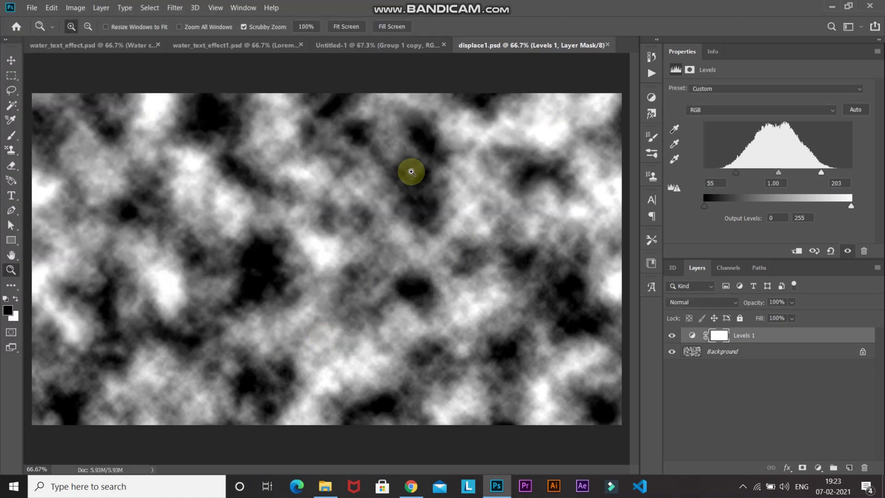
{"action": "left_click", "coordinate": [607, 44]}
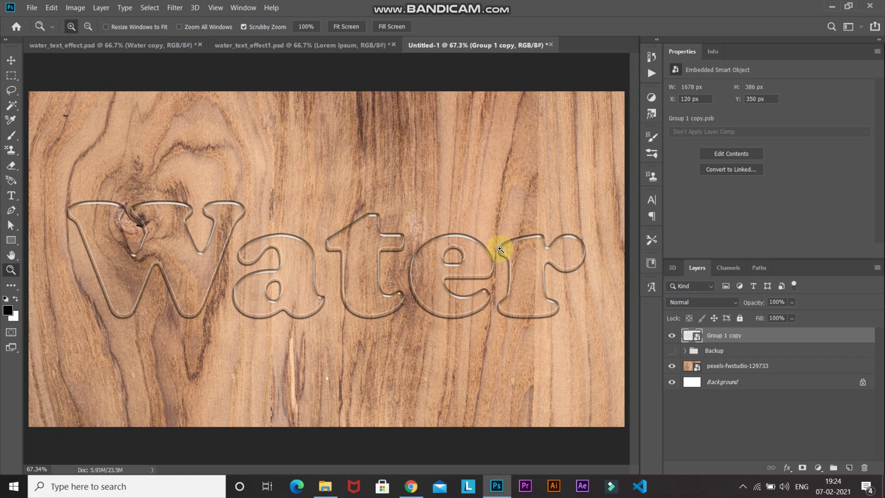
Step: Apply a scale-5 Displace filter to Group 1 copy using the displace map, toggling it to compare
{"action": "left_click", "coordinate": [177, 8]}
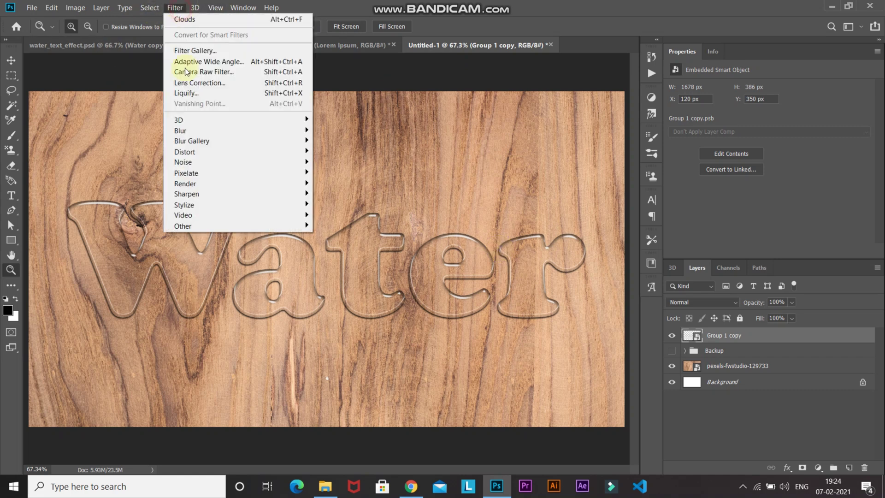
{"action": "mouse_move", "coordinate": [208, 153]}
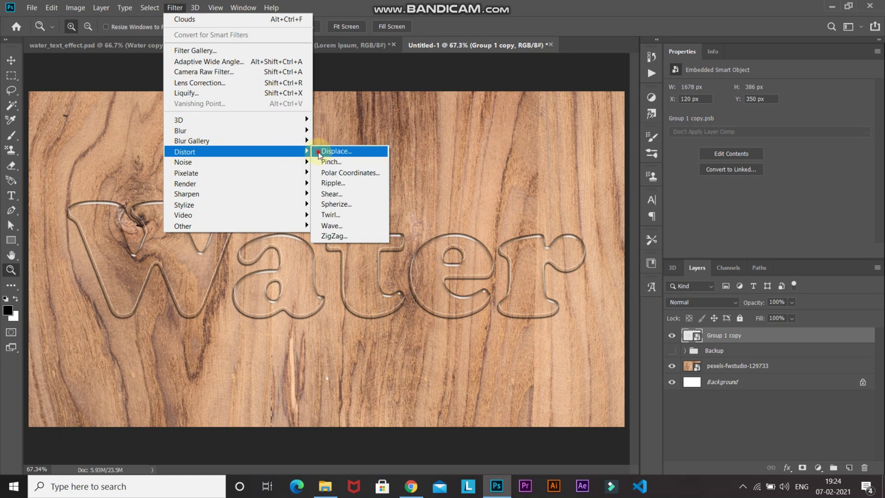
{"action": "left_click", "coordinate": [319, 152]}
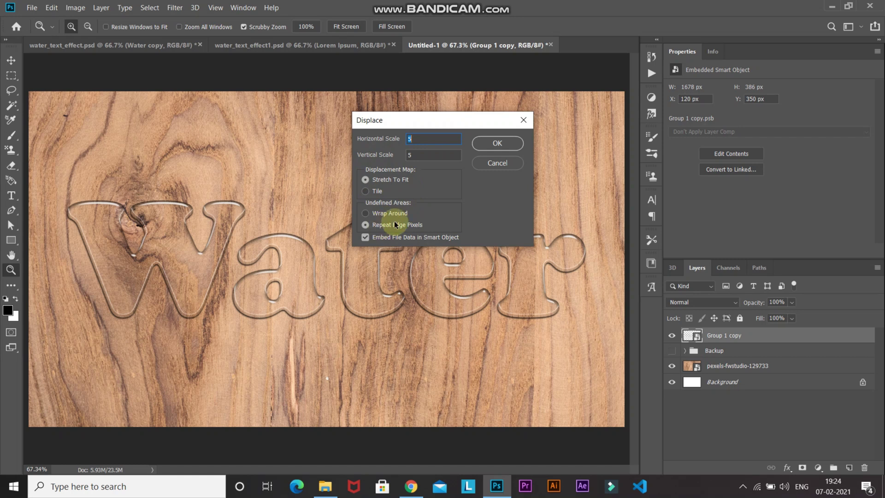
{"action": "left_click", "coordinate": [496, 144]}
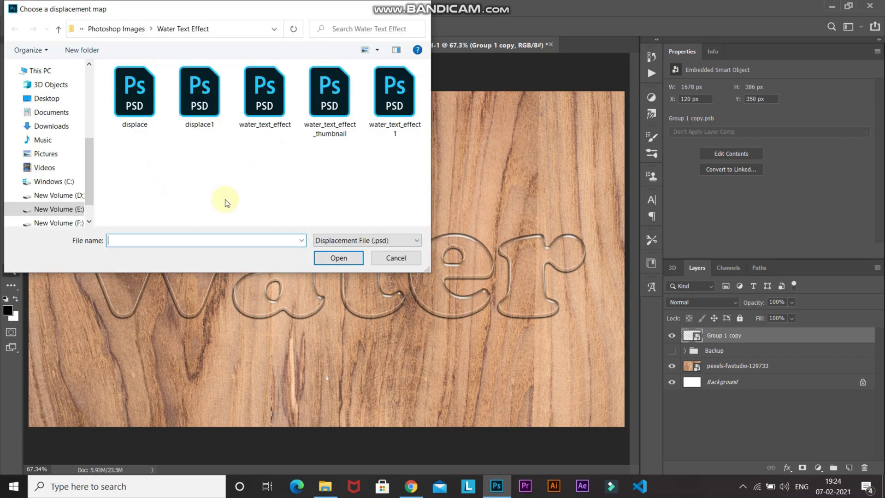
{"action": "left_click", "coordinate": [145, 104]}
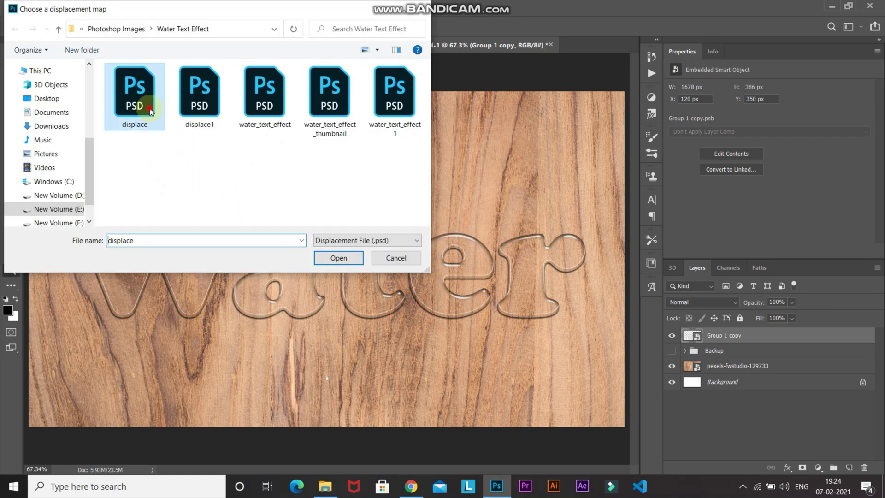
{"action": "left_click", "coordinate": [323, 258]}
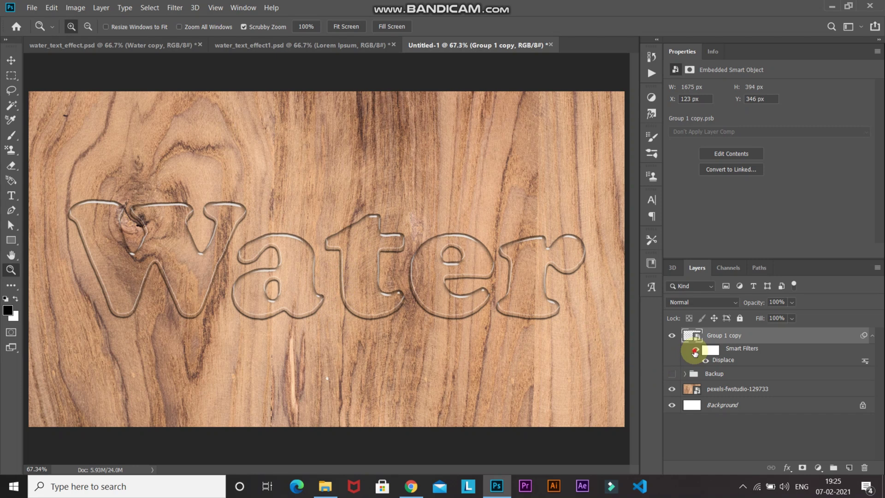
{"action": "left_click", "coordinate": [694, 352]}
{"action": "left_click", "coordinate": [694, 352]}
Step: Add an empty Layer 1 and set the Lasso tool to add-to-selection mode
{"action": "left_click", "coordinate": [849, 468]}
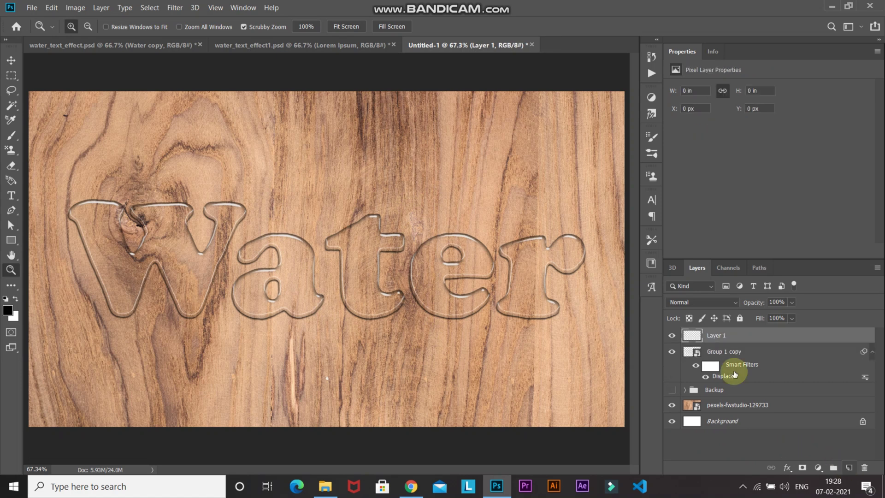
{"action": "left_click_drag", "start_coordinate": [11, 90], "coordinate": [60, 87]}
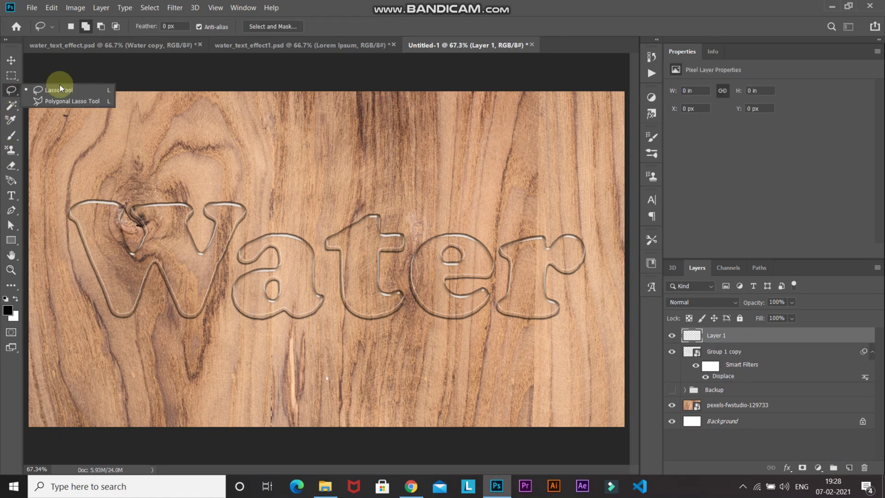
{"action": "left_click", "coordinate": [59, 89]}
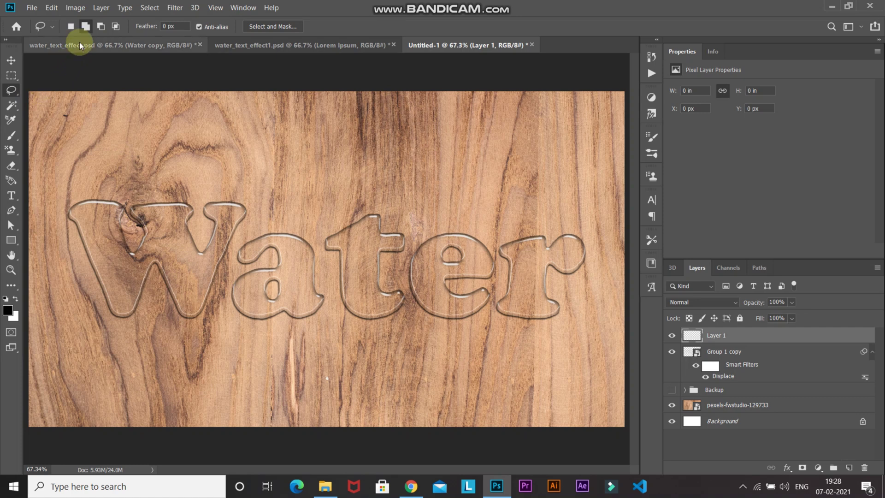
{"action": "left_click", "coordinate": [86, 28]}
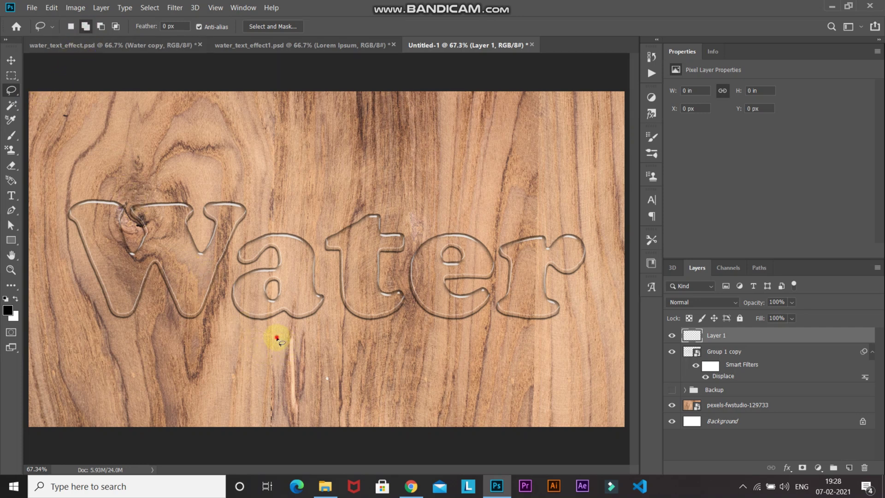
Step: Outline five drip shapes below and around the Water letters
{"action": "mouse_move", "coordinate": [310, 330]}
{"action": "left_mouse_down"}
{"action": "mouse_move", "coordinate": [399, 332]}
{"action": "mouse_move", "coordinate": [363, 341]}
{"action": "mouse_move", "coordinate": [274, 340]}
{"action": "left_mouse_up"}
{"action": "left_click_drag", "start_coordinate": [539, 334], "coordinate": [538, 345]}
{"action": "left_click_drag", "start_coordinate": [221, 336], "coordinate": [217, 334]}
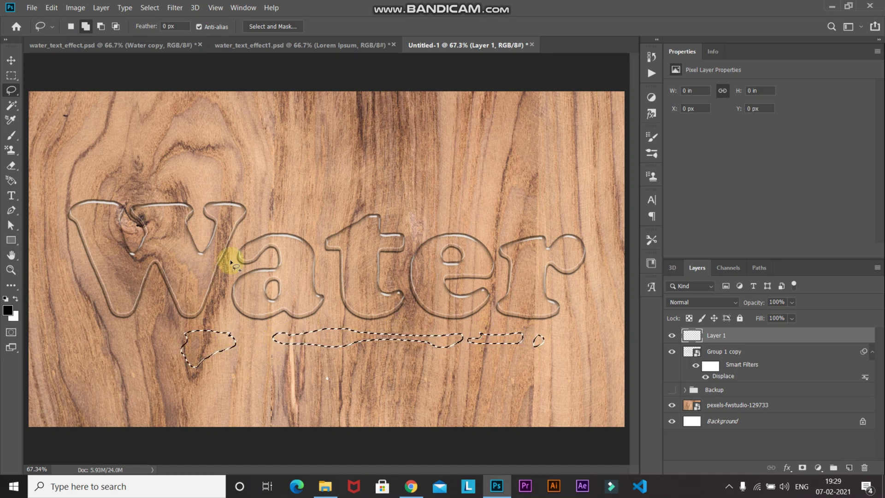
{"action": "left_click_drag", "start_coordinate": [322, 187], "coordinate": [312, 198]}
{"action": "left_click_drag", "start_coordinate": [429, 199], "coordinate": [427, 210]}
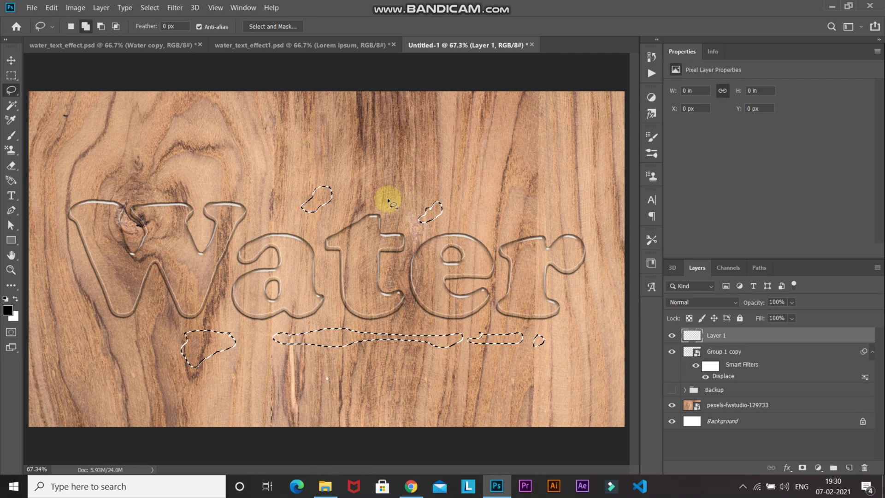
Step: Fill the drip selection on Layer 1 with solid black
{"action": "left_click", "coordinate": [318, 199]}
{"action": "right_click", "coordinate": [319, 199]}
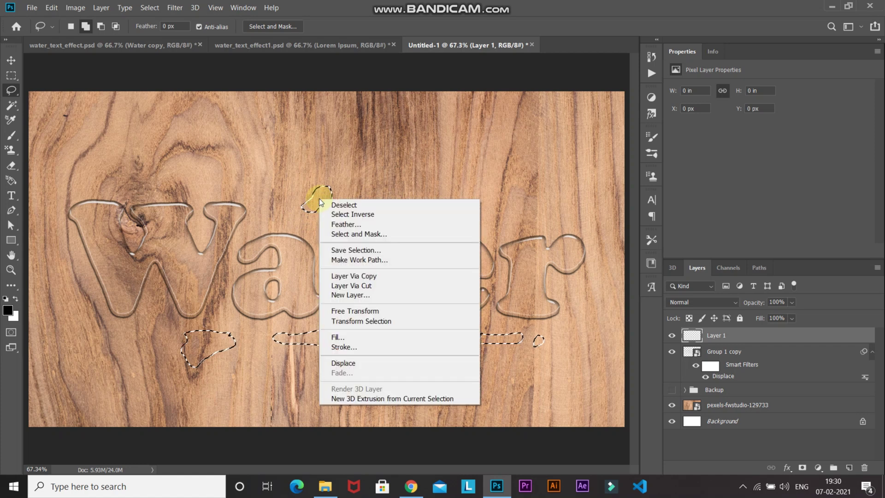
{"action": "left_click", "coordinate": [341, 336]}
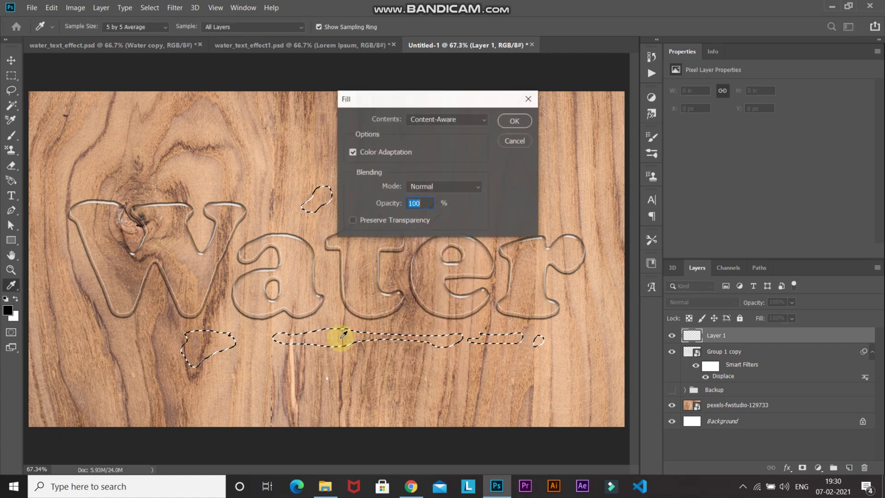
{"action": "left_click", "coordinate": [424, 119]}
{"action": "left_click", "coordinate": [415, 212]}
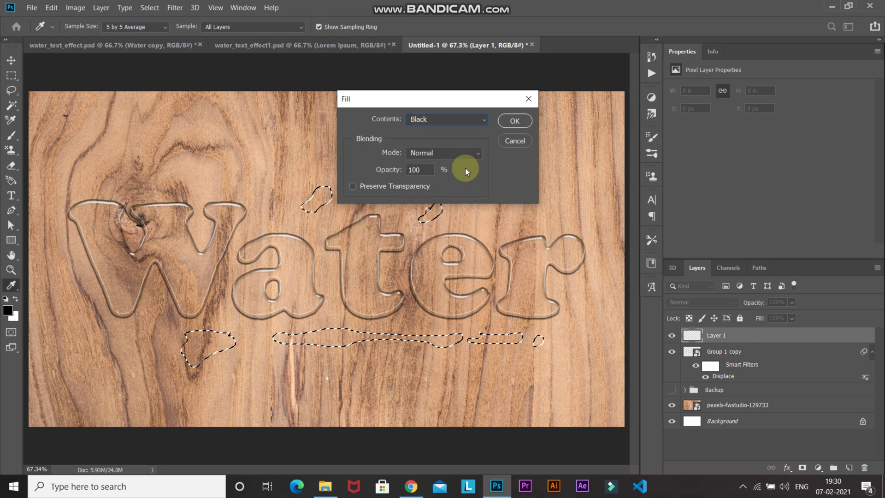
{"action": "left_click", "coordinate": [511, 122]}
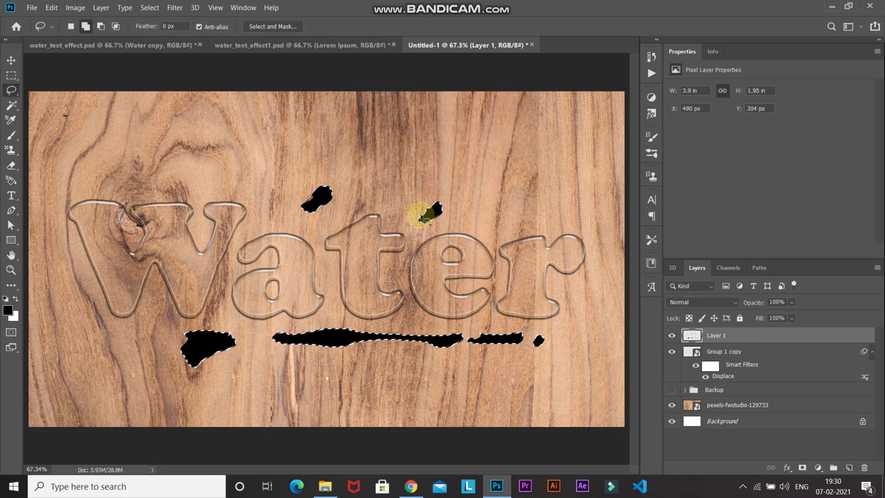
{"action": "key", "text": "l"}
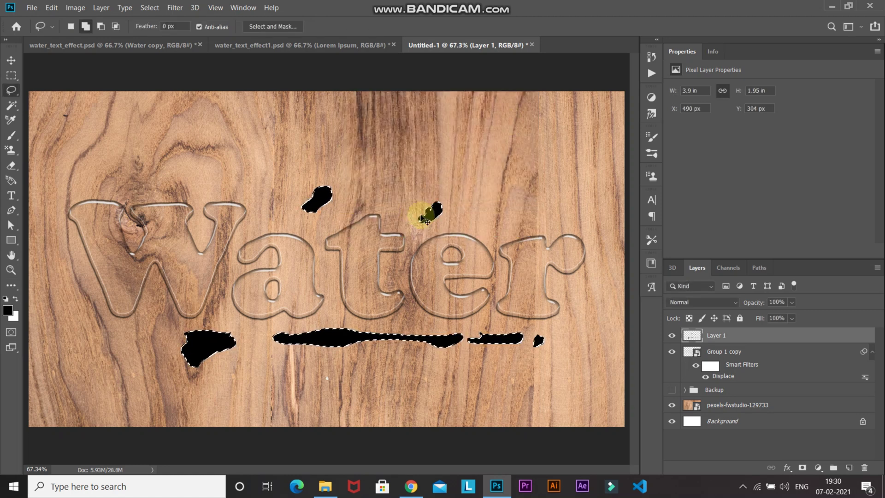
Step: Deselect the black drips and drop Layer 1's fill to 0%
{"action": "left_click", "coordinate": [423, 219]}
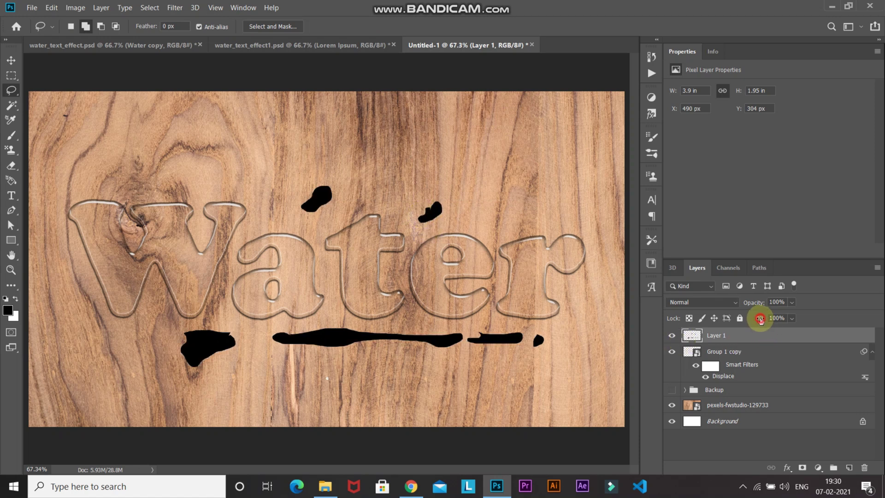
{"action": "left_click_drag", "start_coordinate": [760, 318], "coordinate": [735, 316]}
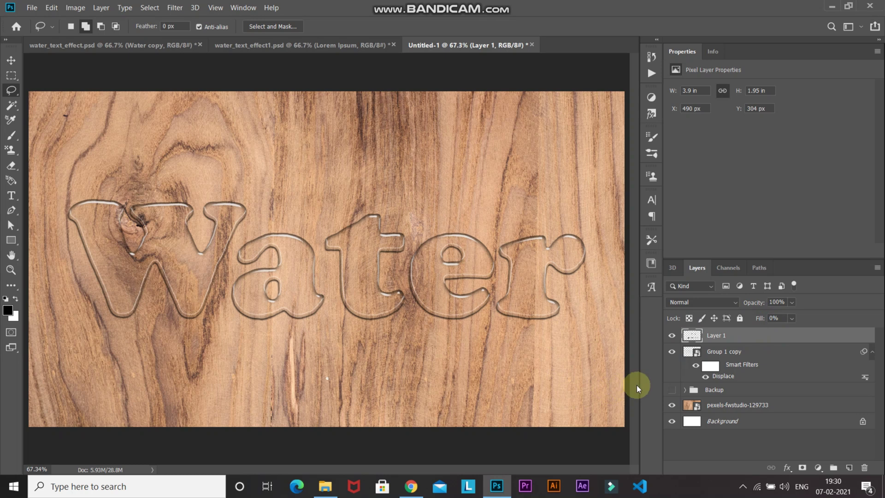
{"action": "left_click", "coordinate": [685, 390]}
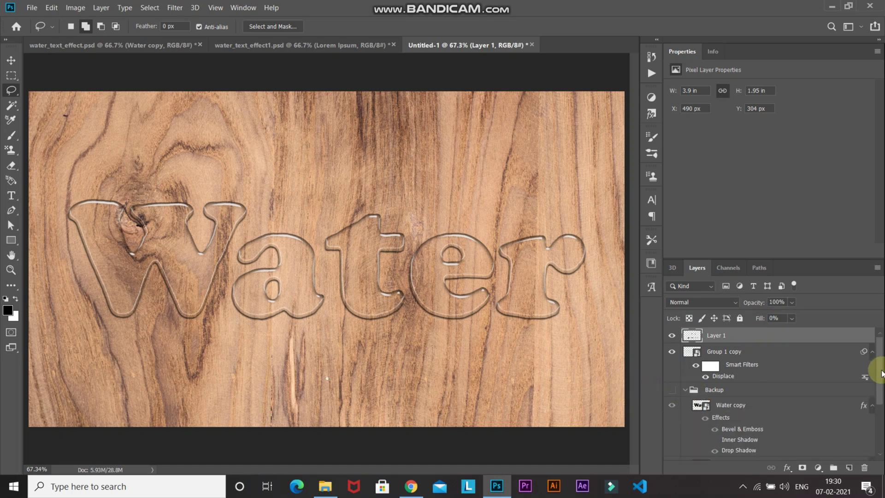
Step: Copy the Water layer's style from the Backup group and paste it onto Layer 1
{"action": "left_click_drag", "start_coordinate": [881, 373], "coordinate": [882, 421]}
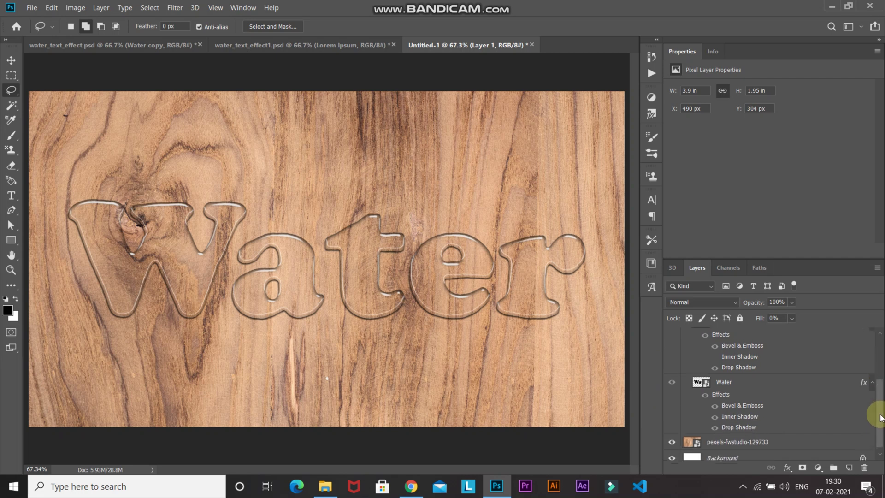
{"action": "right_click", "coordinate": [785, 378]}
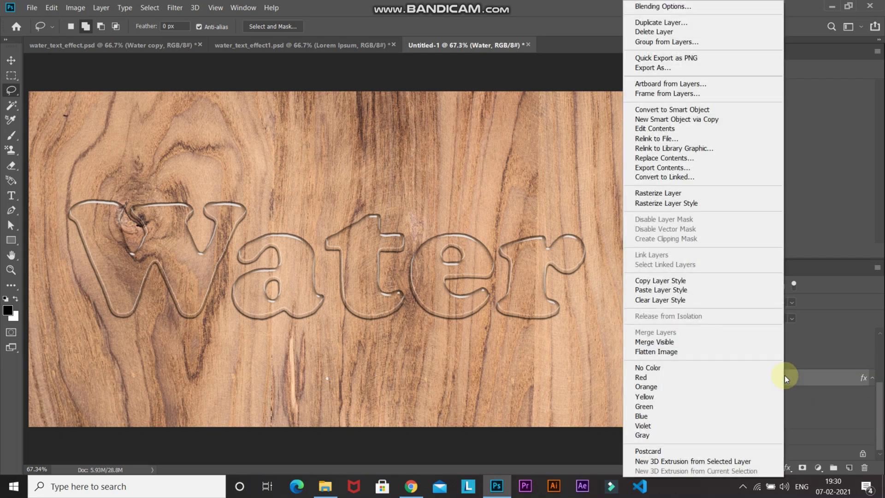
{"action": "left_click", "coordinate": [683, 281]}
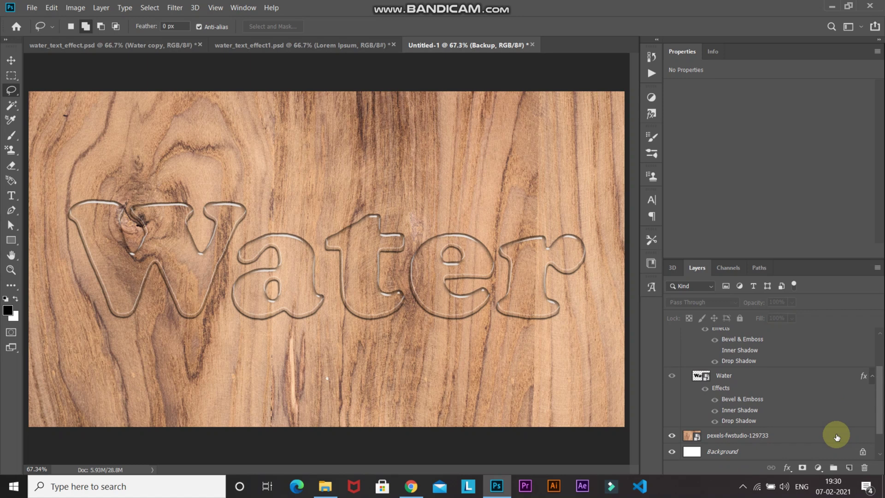
{"action": "scroll", "coordinate": [839, 434], "scroll_direction": "up", "scroll_amount": 5}
{"action": "left_click", "coordinate": [686, 391]}
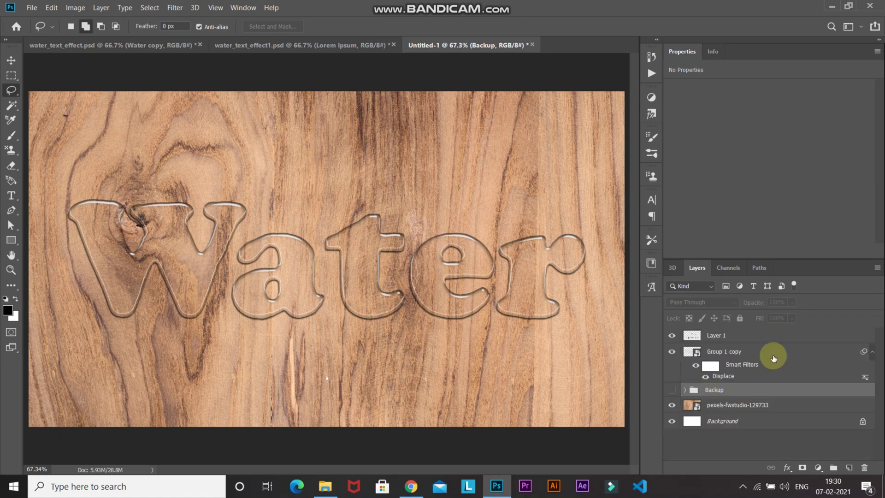
{"action": "left_click", "coordinate": [799, 340]}
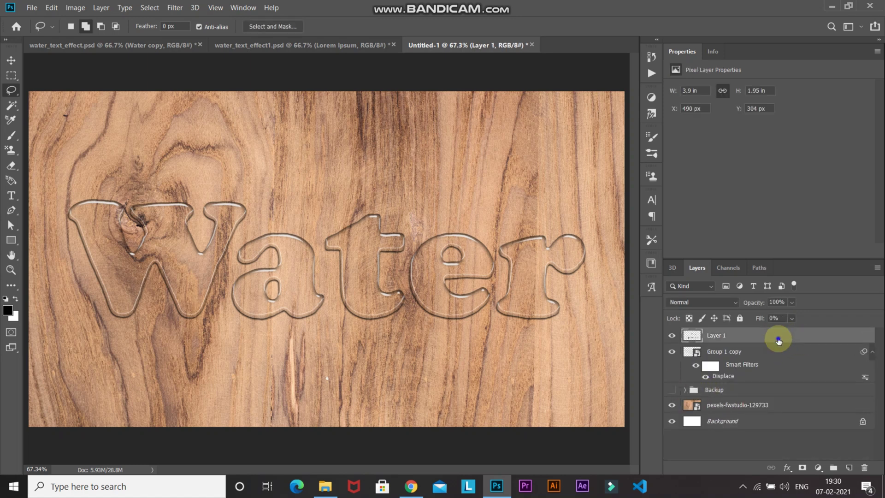
{"action": "right_click", "coordinate": [779, 340]}
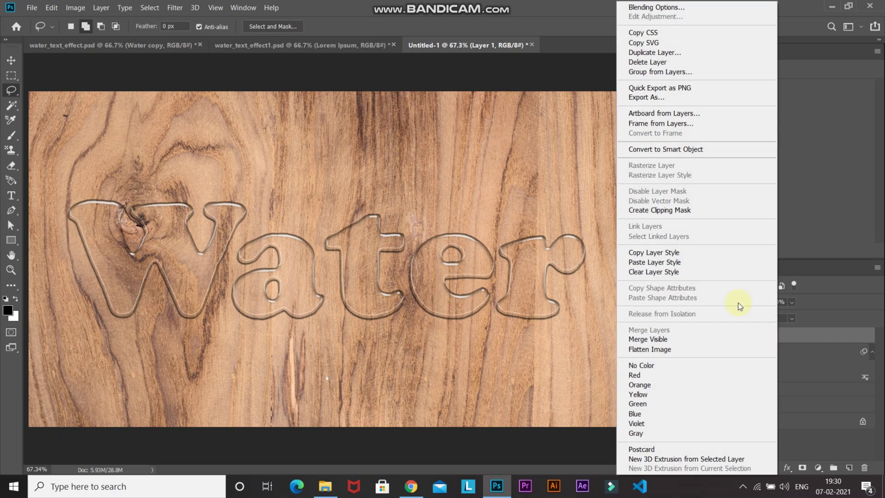
{"action": "left_click", "coordinate": [650, 262]}
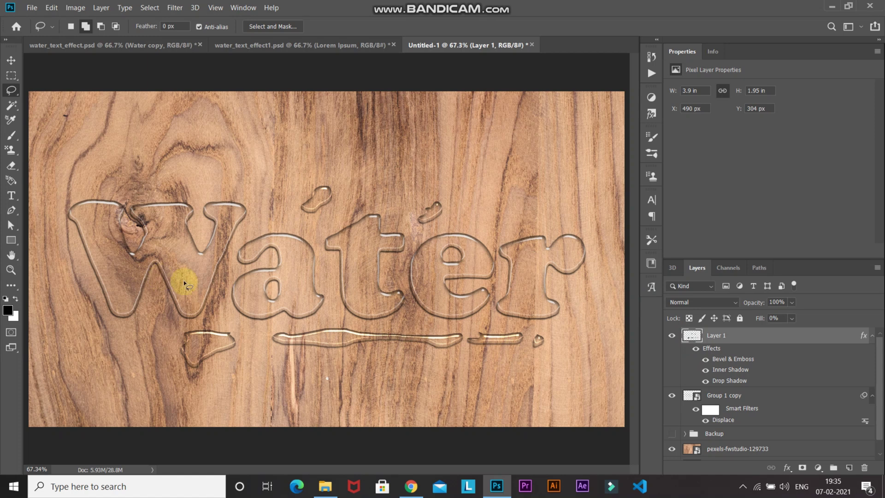
Step: Load Layer 1's drops as a selection and add the Water copy letters to it
{"action": "left_click", "coordinate": [689, 339], "text": "ctrl"}
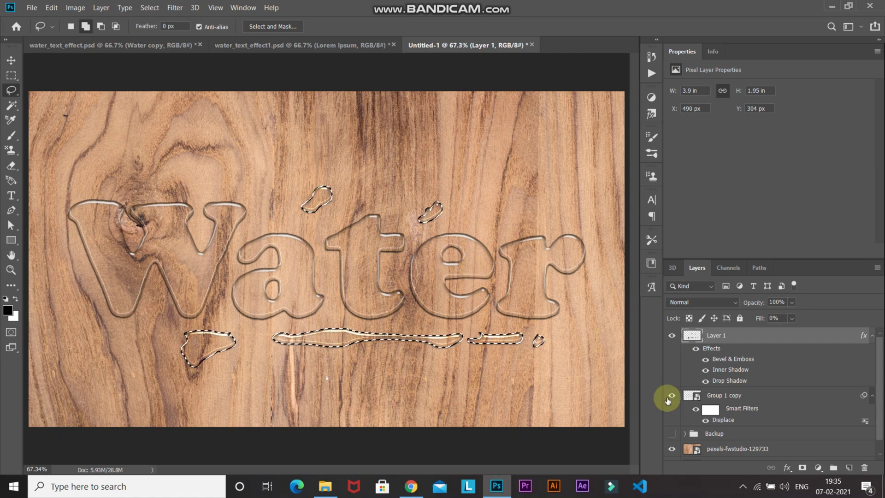
{"action": "left_click", "coordinate": [686, 435]}
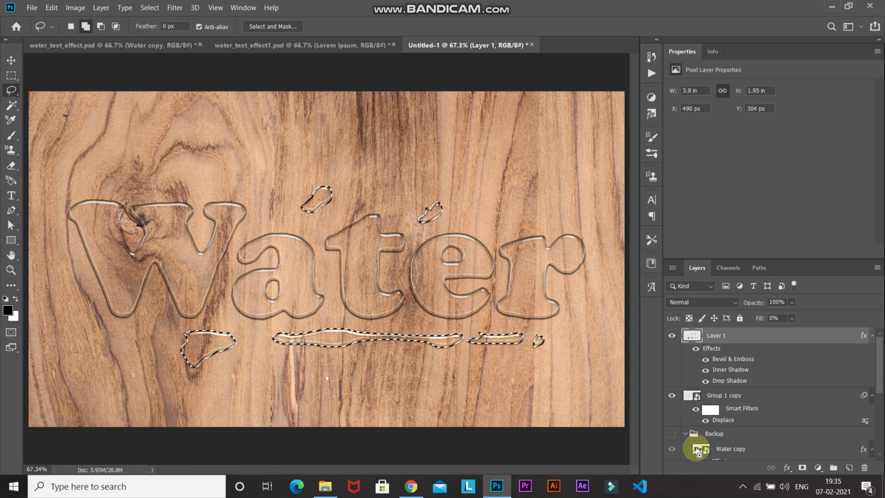
{"action": "left_click", "coordinate": [696, 449], "text": "ctrl+shift"}
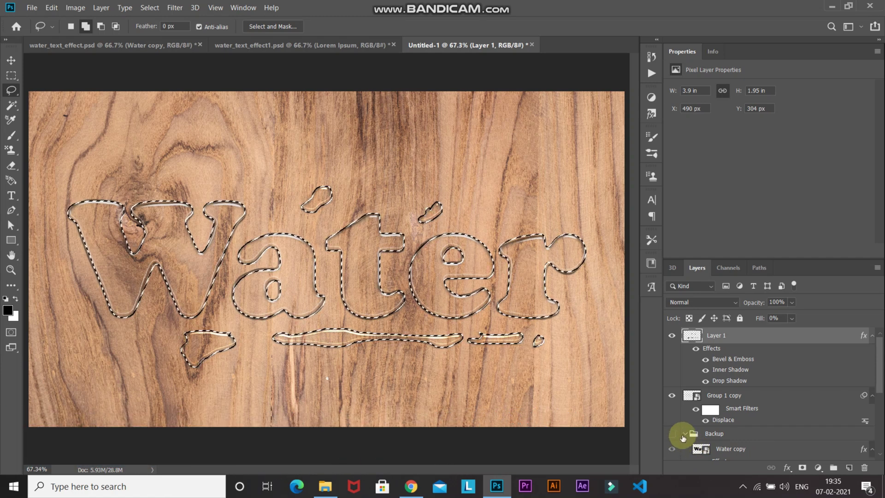
{"action": "left_click", "coordinate": [685, 434]}
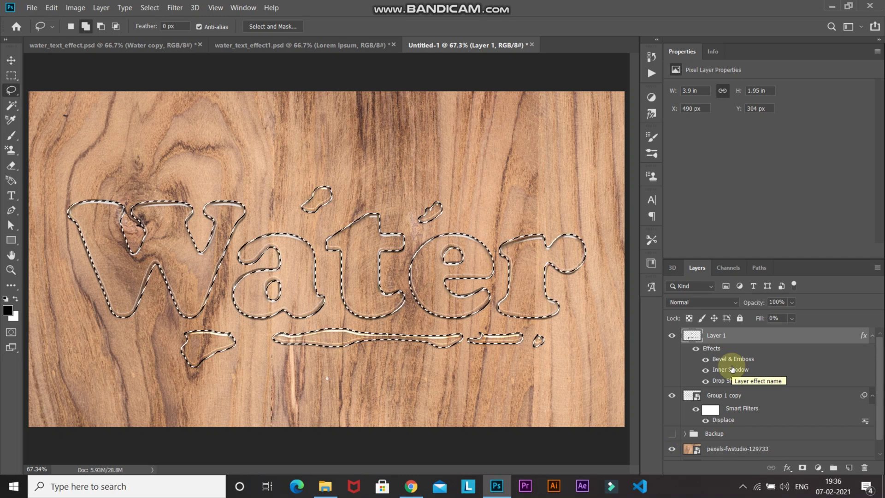
{"action": "scroll", "coordinate": [730, 368], "scroll_direction": "down", "scroll_amount": 1}
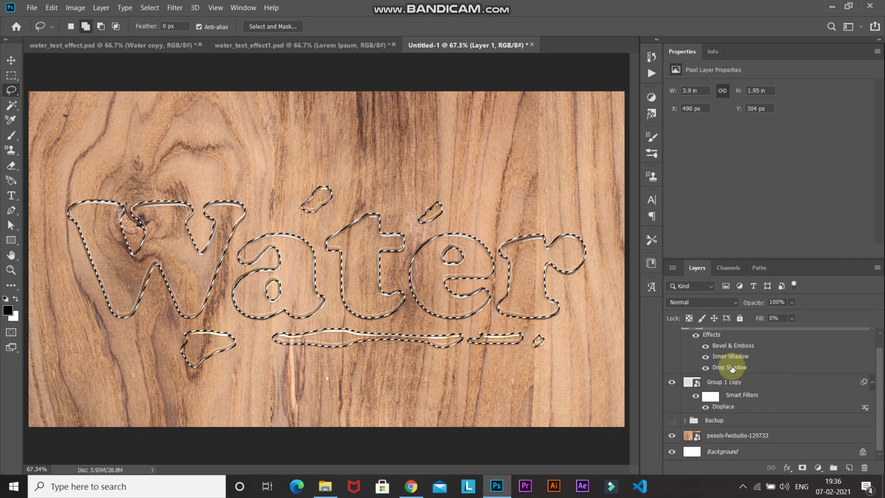
Step: Duplicate the wood photo layer under its default name and mask the copy to the selection
{"action": "right_click", "coordinate": [784, 440]}
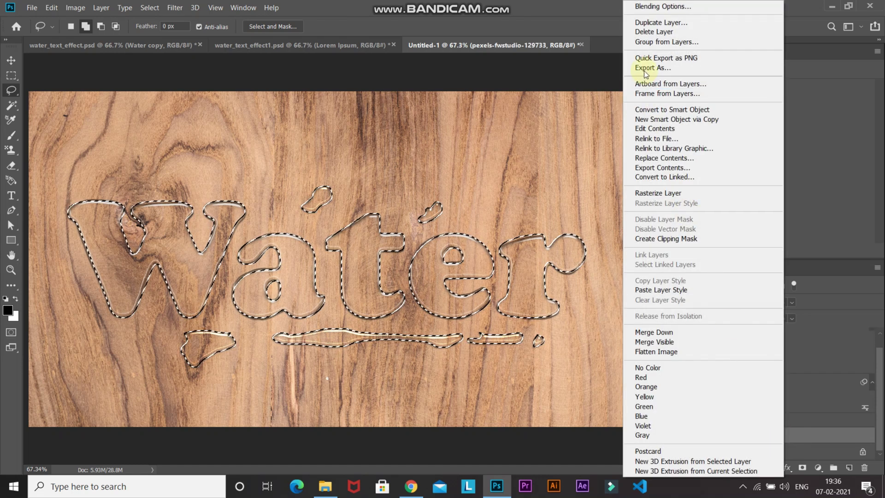
{"action": "left_click", "coordinate": [661, 22]}
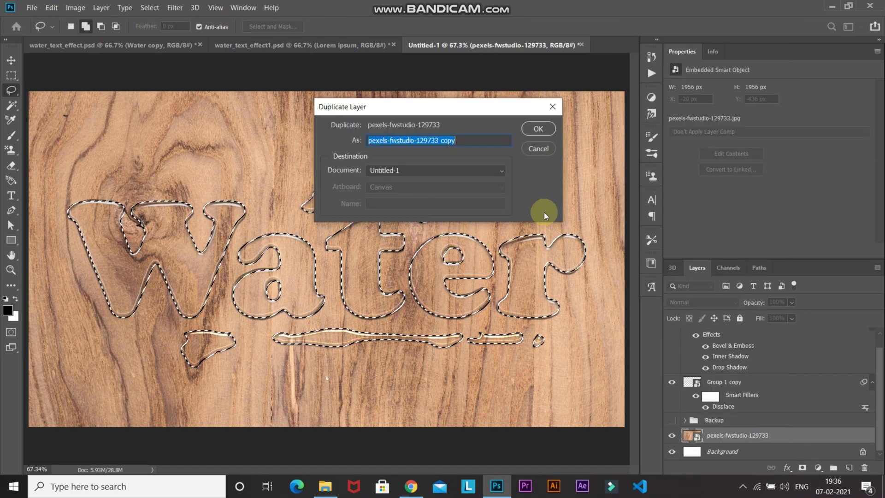
{"action": "left_click", "coordinate": [535, 128]}
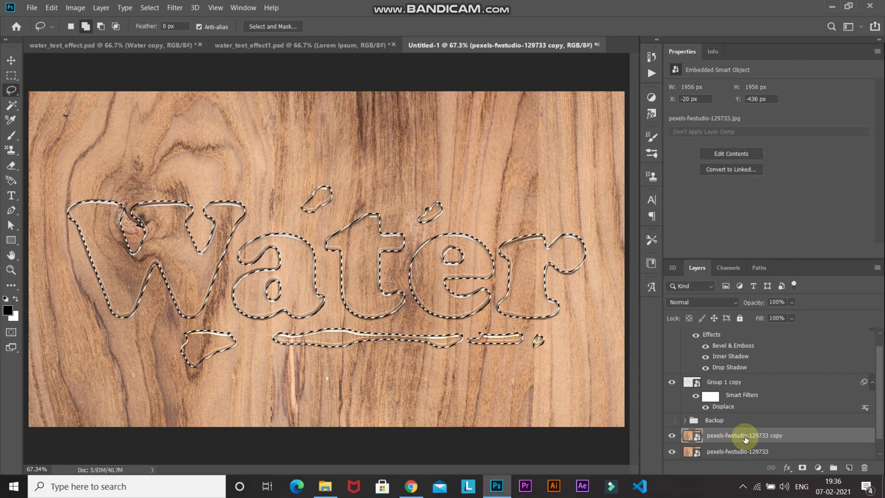
{"action": "left_click", "coordinate": [802, 468]}
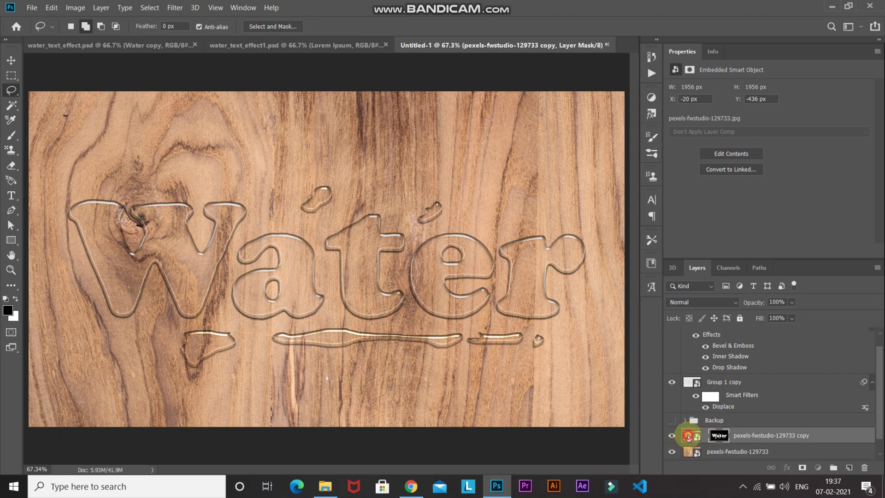
Step: Shift the masked wood copy's image slightly left with the Move tool
{"action": "left_click", "coordinate": [688, 437]}
{"action": "left_click", "coordinate": [12, 59]}
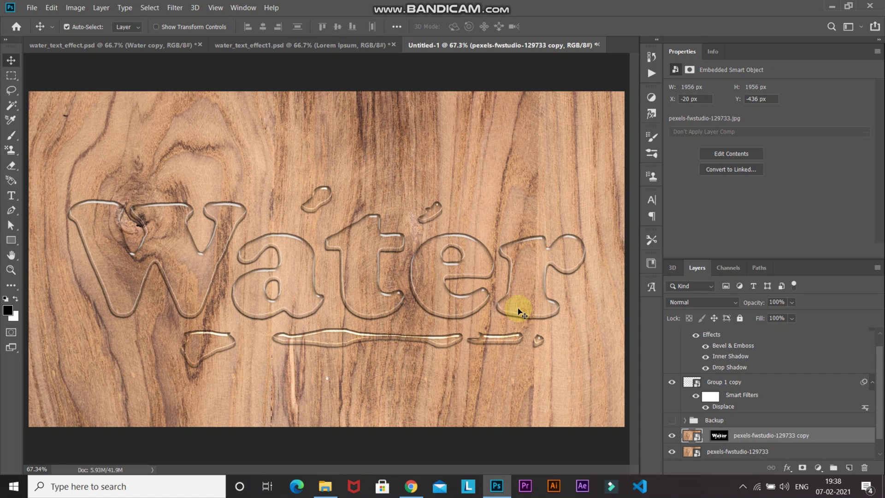
{"action": "left_click_drag", "start_coordinate": [520, 312], "coordinate": [509, 306]}
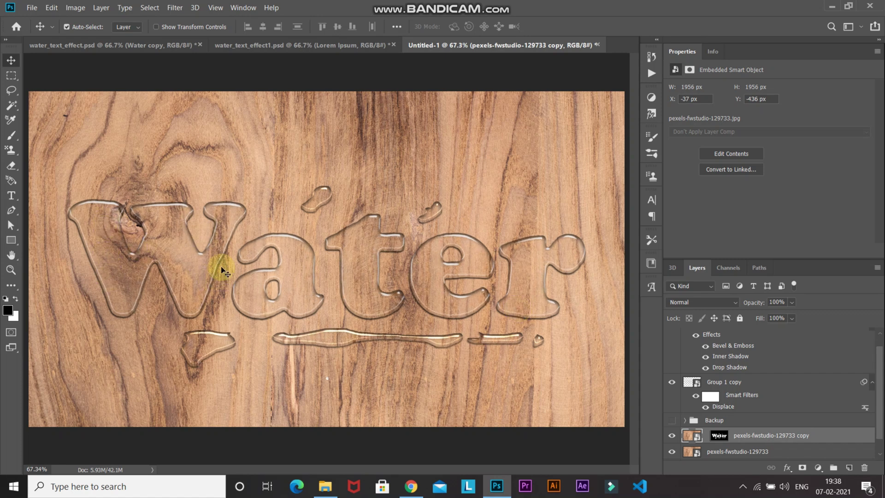
Step: Bloat the wood copy near the knot with a 600 px Liquify brush, then hide the filter to compare
{"action": "left_click", "coordinate": [175, 8]}
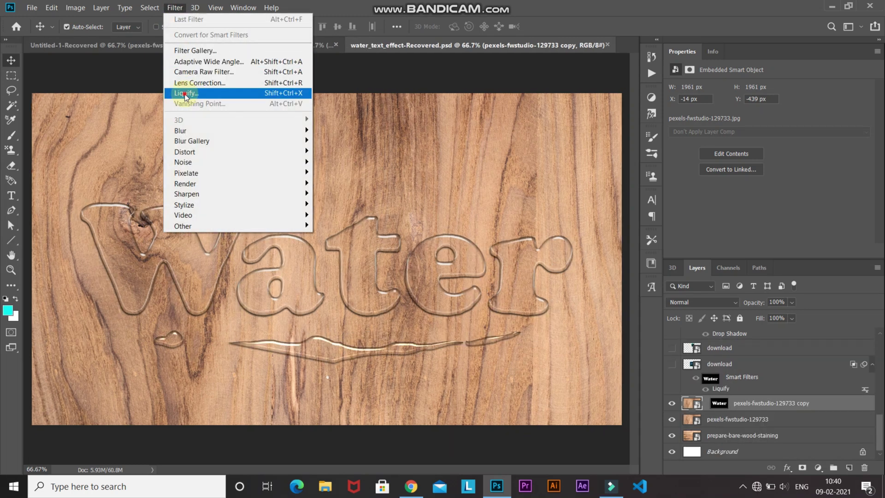
{"action": "left_click", "coordinate": [186, 92]}
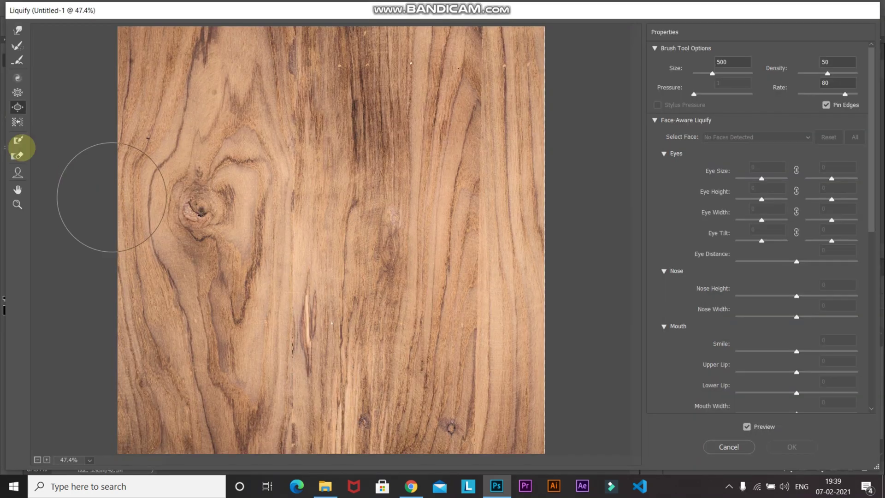
{"action": "left_click", "coordinate": [17, 107]}
{"action": "key", "text": "bracketleft"}
{"action": "left_click", "coordinate": [339, 306]}
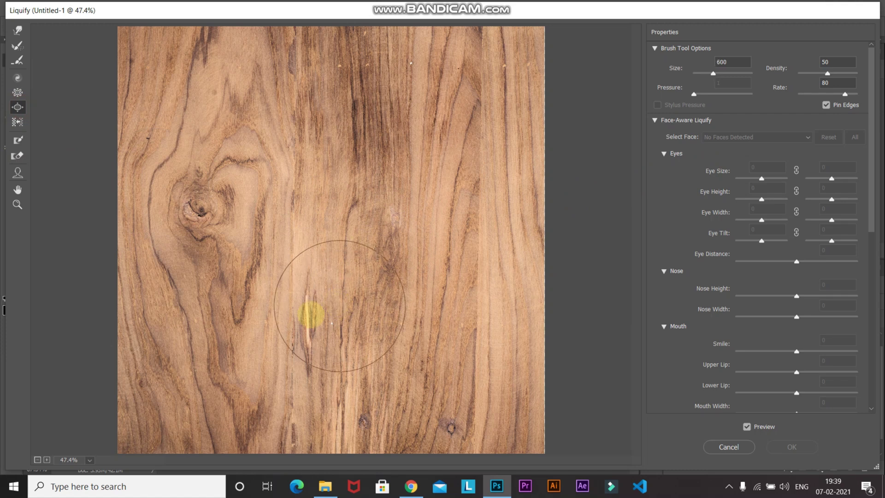
{"action": "key", "text": "bracketright"}
{"action": "key", "text": "bracketright"}
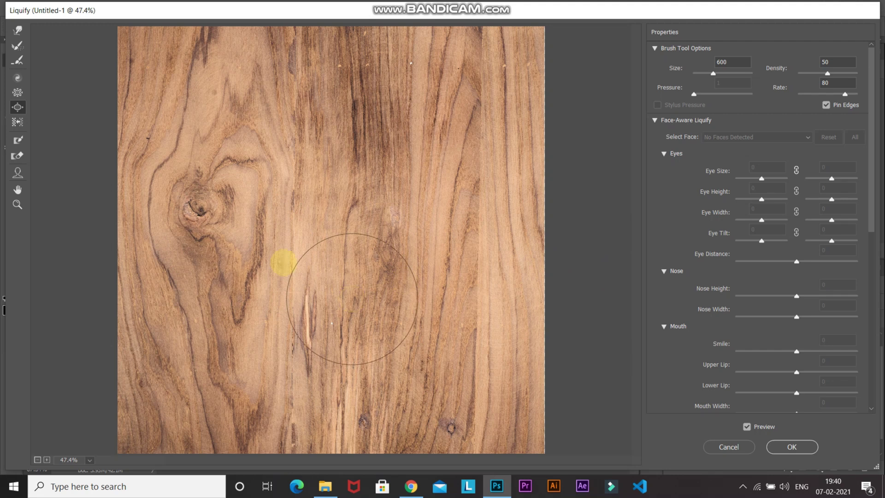
{"action": "mouse_move", "coordinate": [234, 241]}
{"action": "left_mouse_down"}
{"action": "mouse_move", "coordinate": [293, 220]}
{"action": "mouse_move", "coordinate": [389, 341]}
{"action": "mouse_move", "coordinate": [281, 200]}
{"action": "mouse_move", "coordinate": [615, 420]}
{"action": "left_mouse_up"}
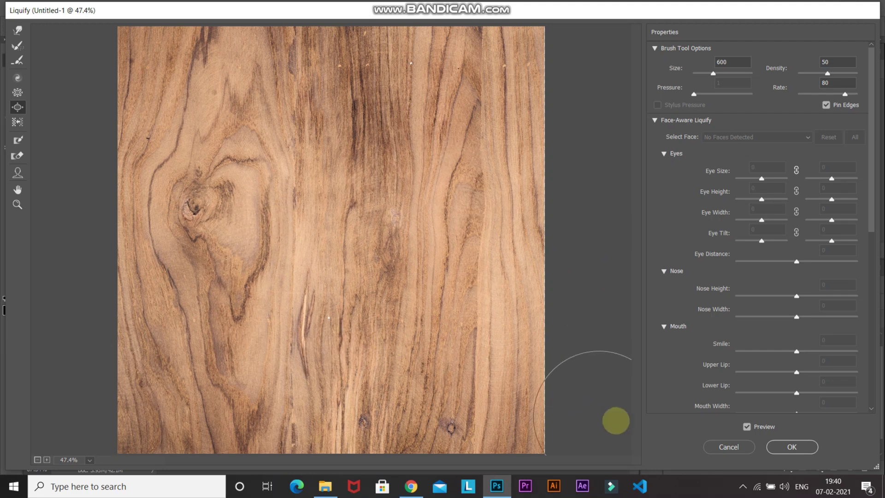
{"action": "left_click", "coordinate": [794, 447]}
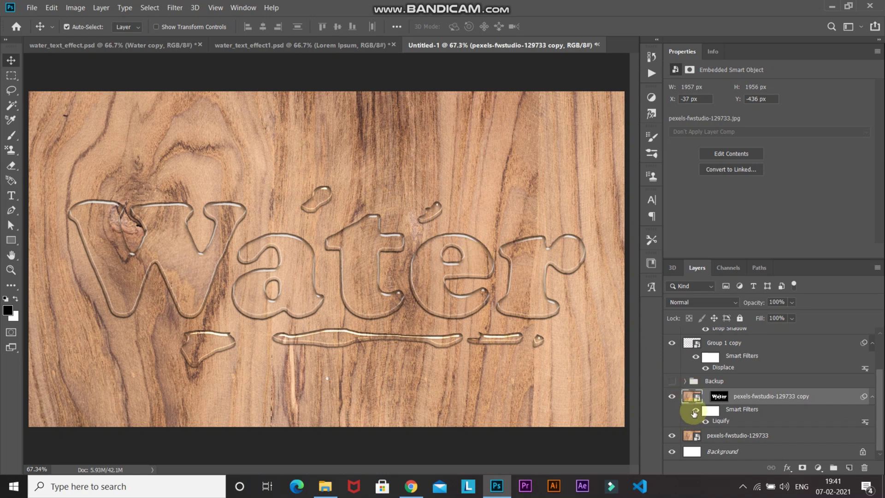
{"action": "left_click", "coordinate": [695, 411]}
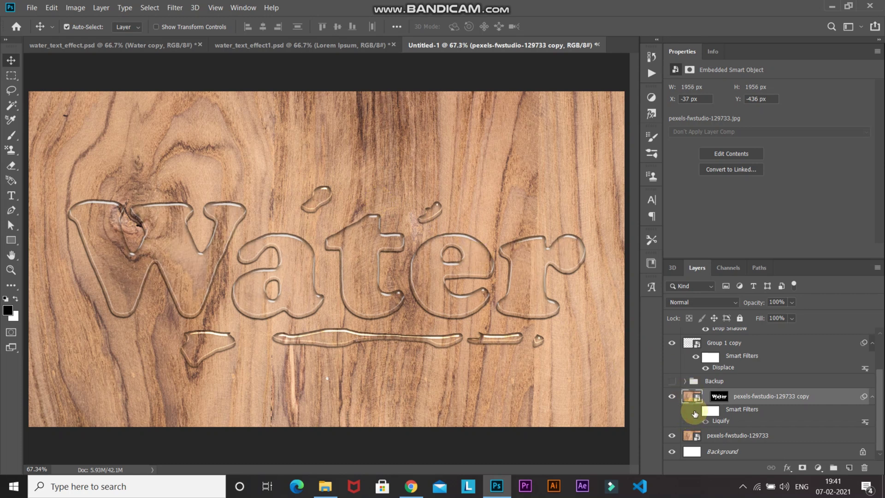